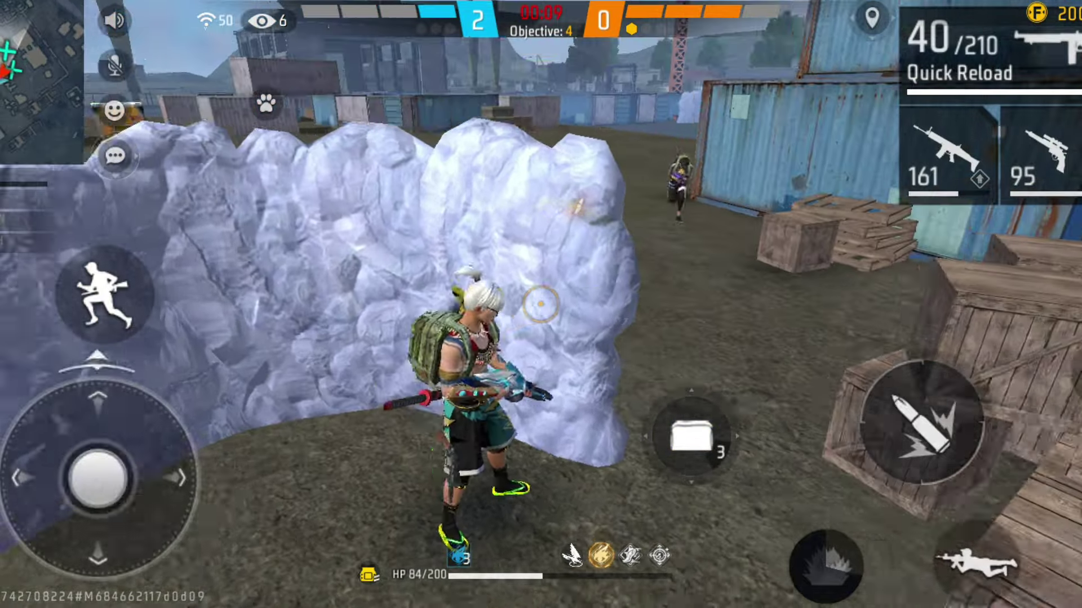
left_click_drag(98, 478, 66, 455)
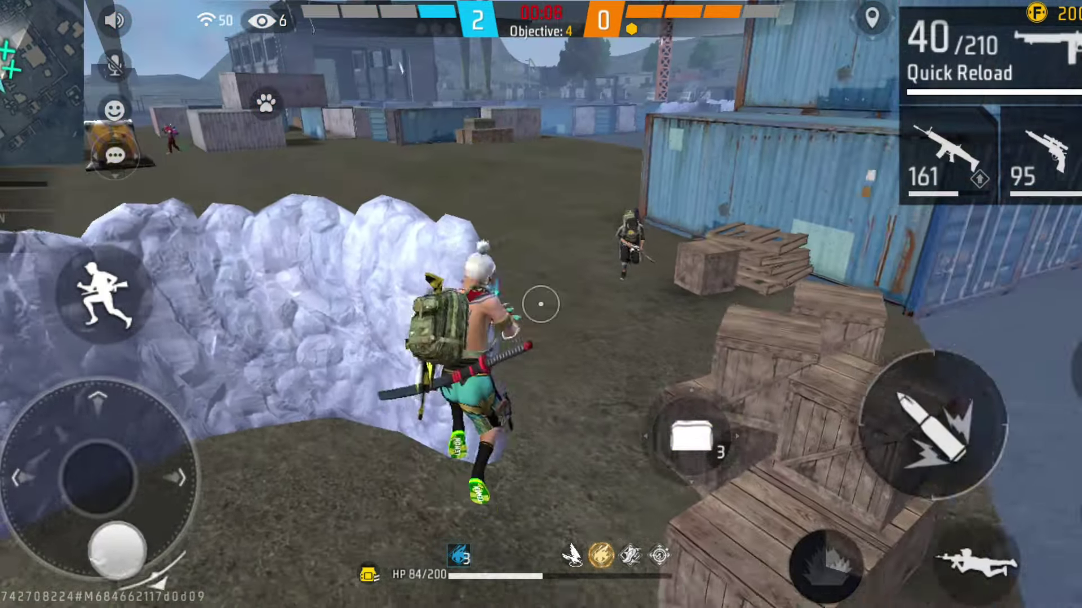
mouse_move(922, 422)
left_mouse_down()
mouse_move(937, 362)
mouse_move(940, 420)
mouse_move(978, 388)
left_mouse_up()
left_click_drag(66, 456, 37, 476)
mouse_move(977, 388)
left_mouse_down()
mouse_move(937, 415)
mouse_move(973, 415)
left_mouse_up()
mouse_move(112, 411)
left_mouse_down()
mouse_move(37, 467)
mouse_move(27, 372)
left_mouse_up()
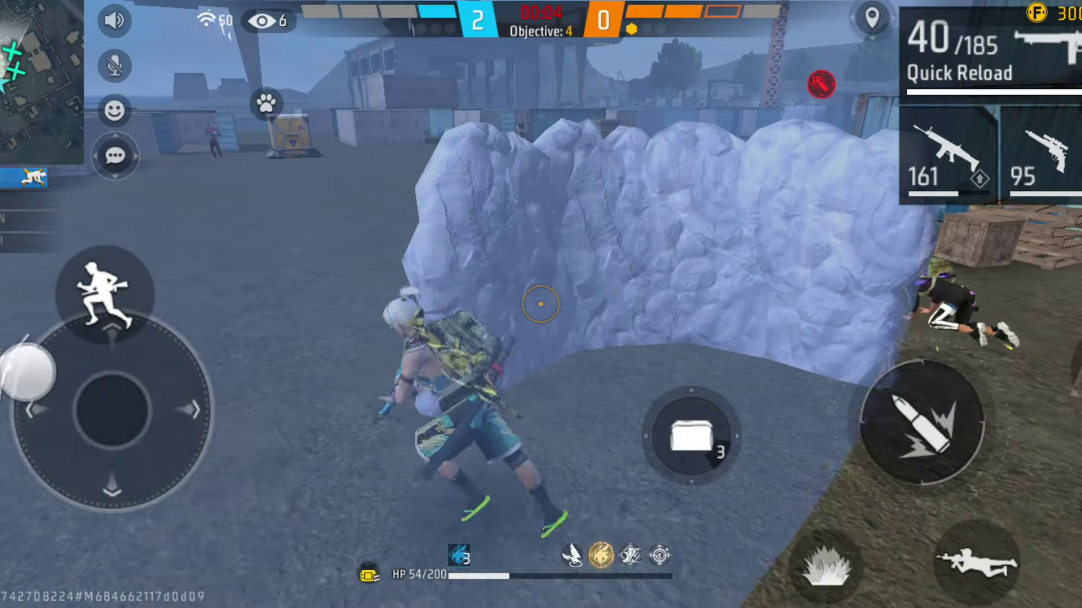
left_click_drag(24, 420, 63, 346)
left_click(691, 437)
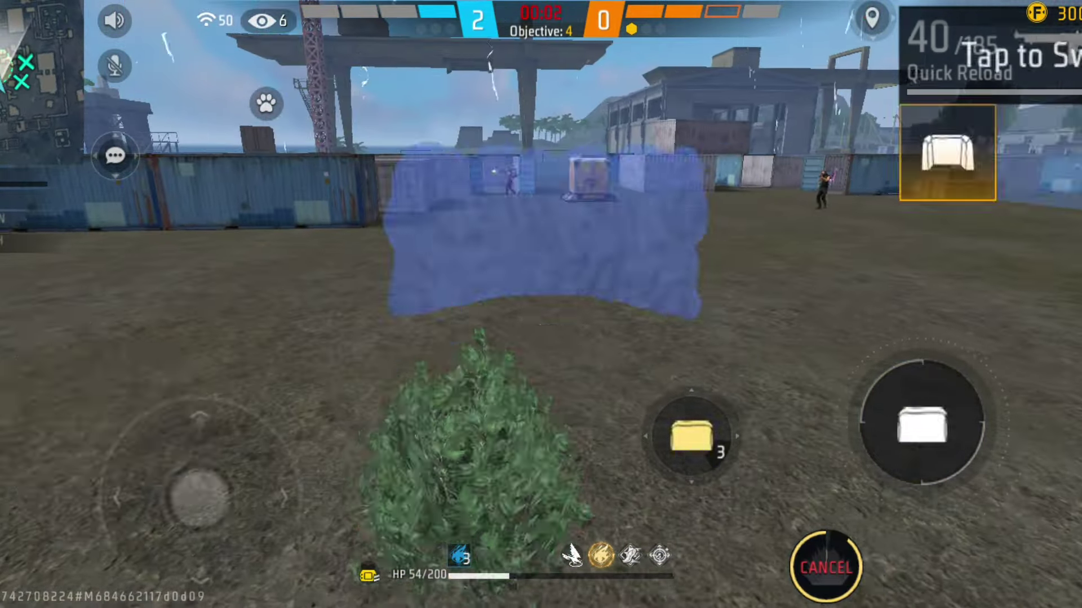
left_click(72, 242)
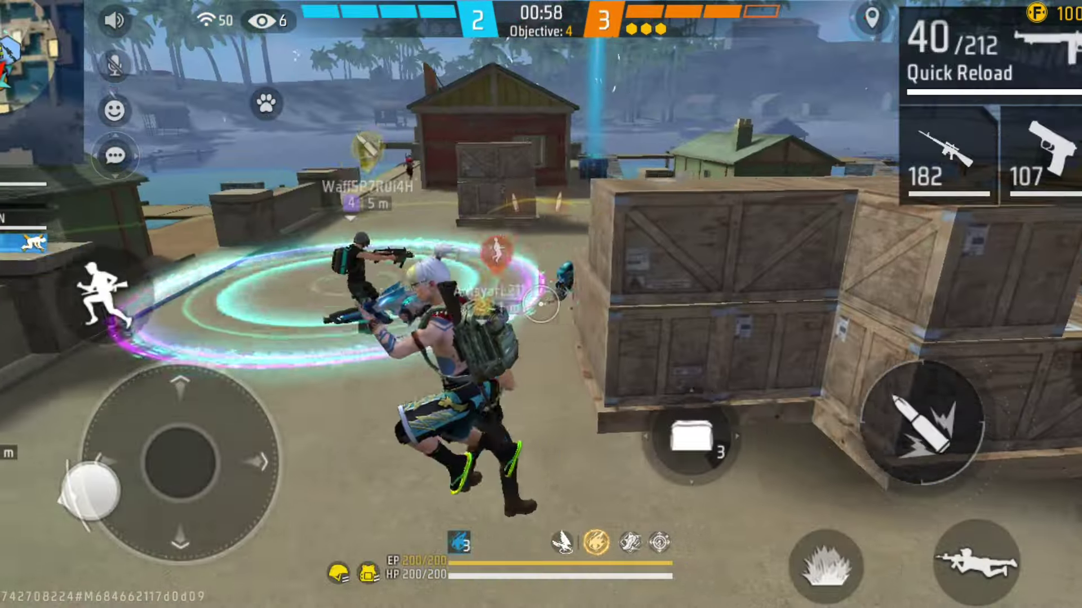
left_click_drag(924, 360, 926, 358)
left_click_drag(113, 477, 75, 476)
left_click_drag(957, 392, 984, 406)
left_click_drag(103, 468, 194, 493)
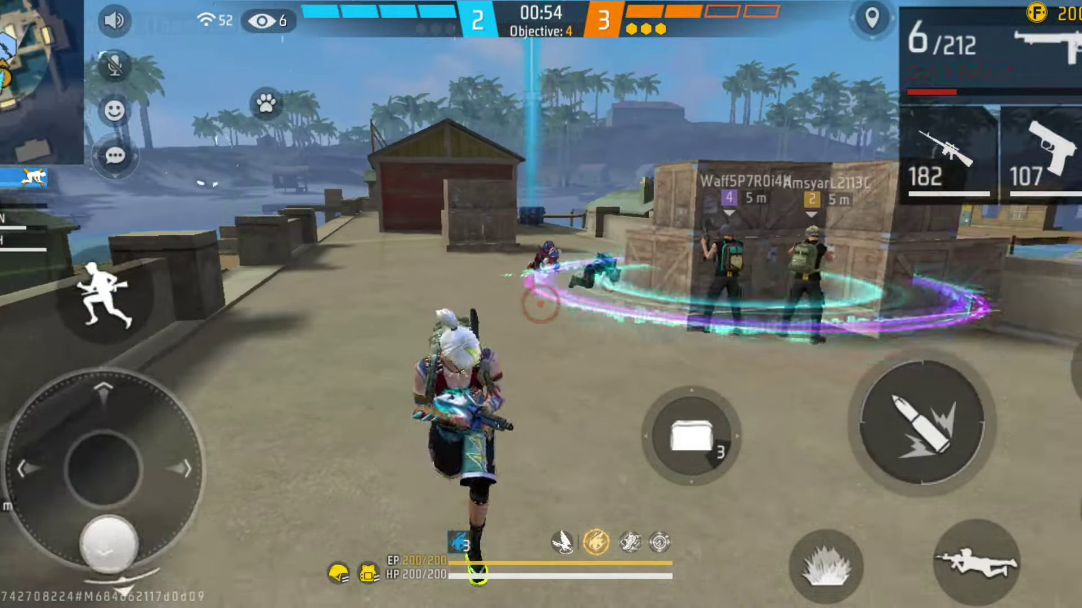
left_click_drag(121, 543, 68, 524)
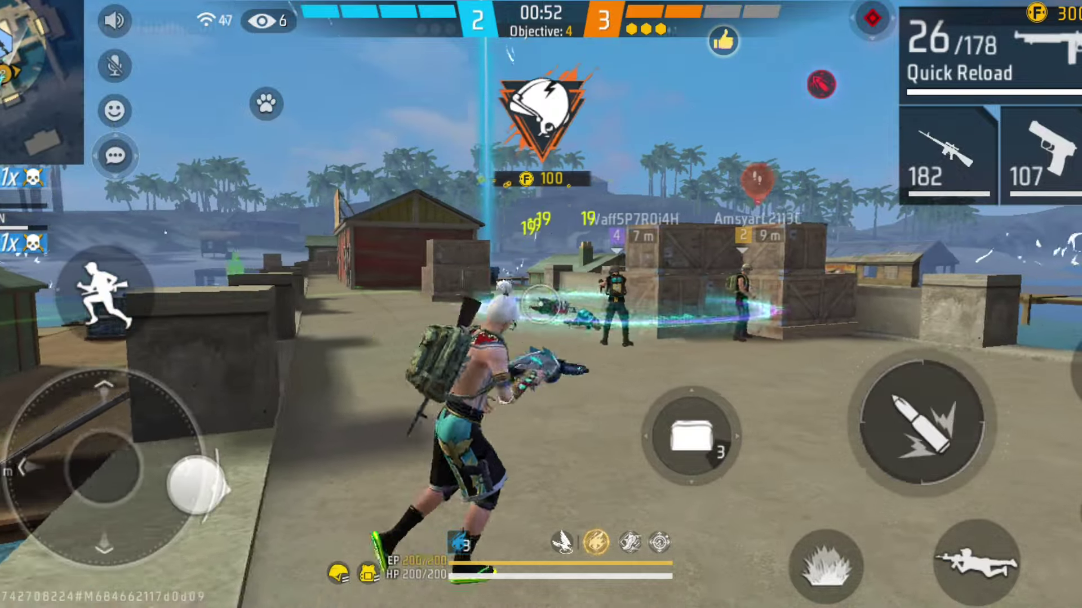
left_click_drag(196, 485, 104, 296)
left_click(989, 54)
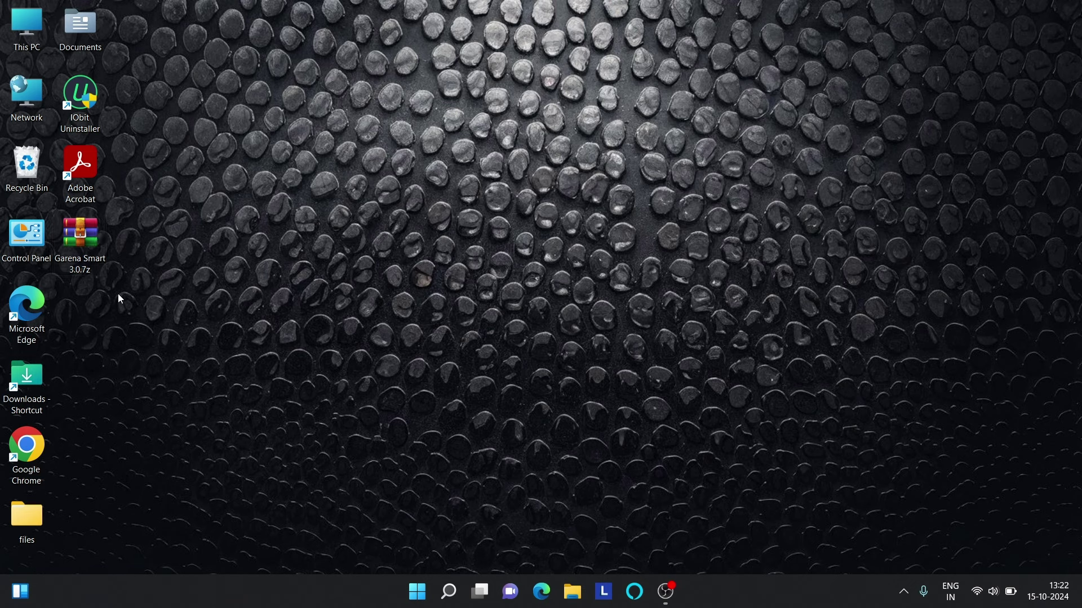
Step: Extract the Garena Smart 3.0 folder from the Garena Smart 3.0.7z archive onto the desktop and close the archive
right_click(86, 231)
left_click(143, 278)
left_click(236, 225)
left_click(615, 305)
left_click(209, 144)
left_click(623, 307)
key("Return")
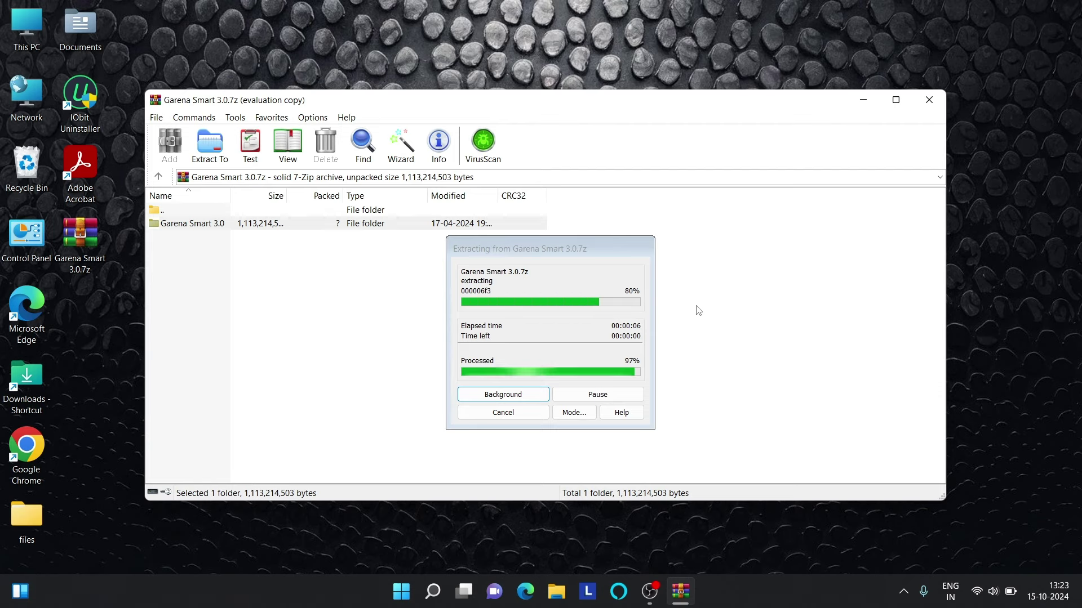
left_click(929, 100)
left_click_drag(27, 31, 237, 337)
Step: Open the extracted Garena Smart 3.0 folder, go to ProjectTitan and its Engine subfolder, and find Launcher.exe
double_click(75, 290)
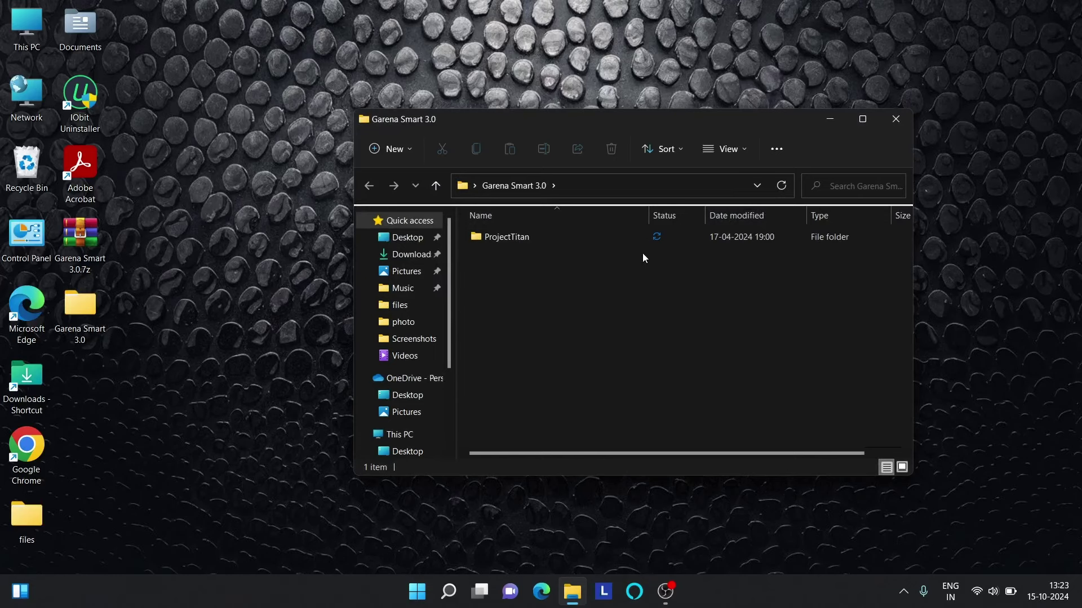
double_click(507, 237)
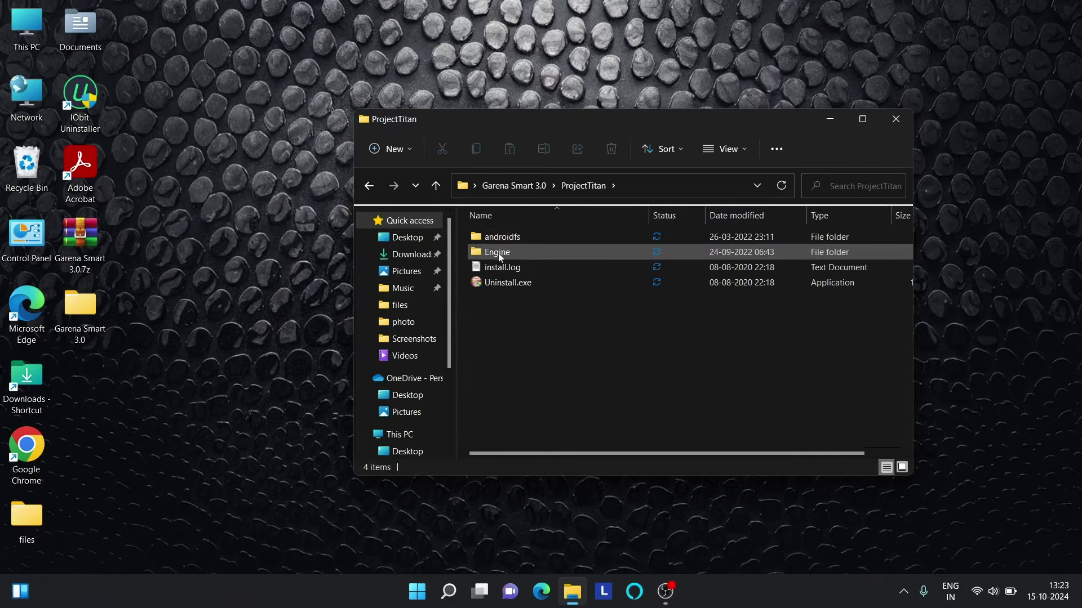
double_click(508, 249)
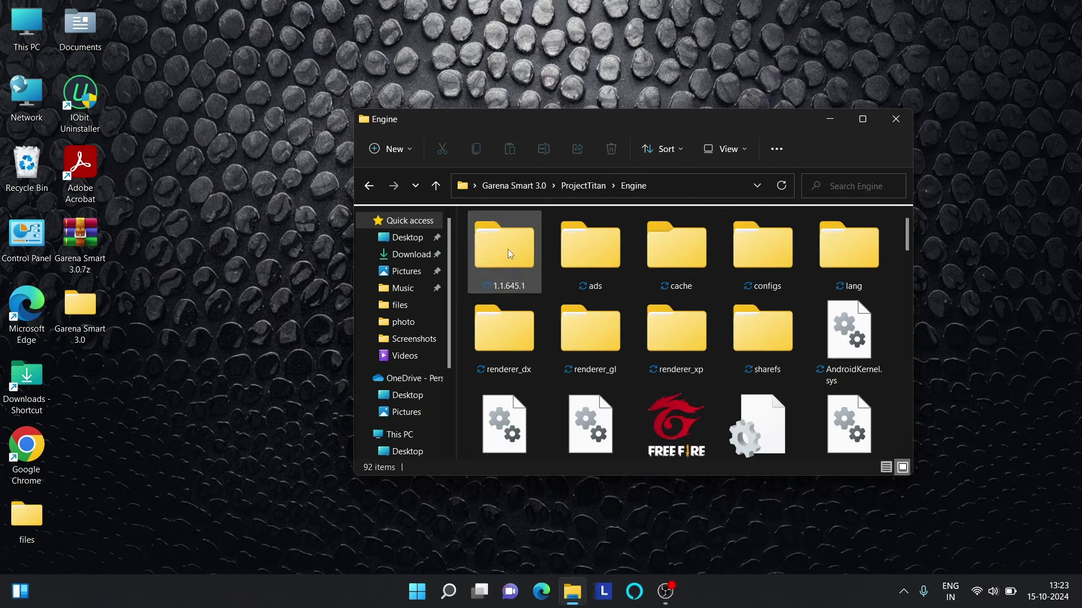
left_click_drag(684, 123, 490, 116)
left_click_drag(714, 221, 708, 393)
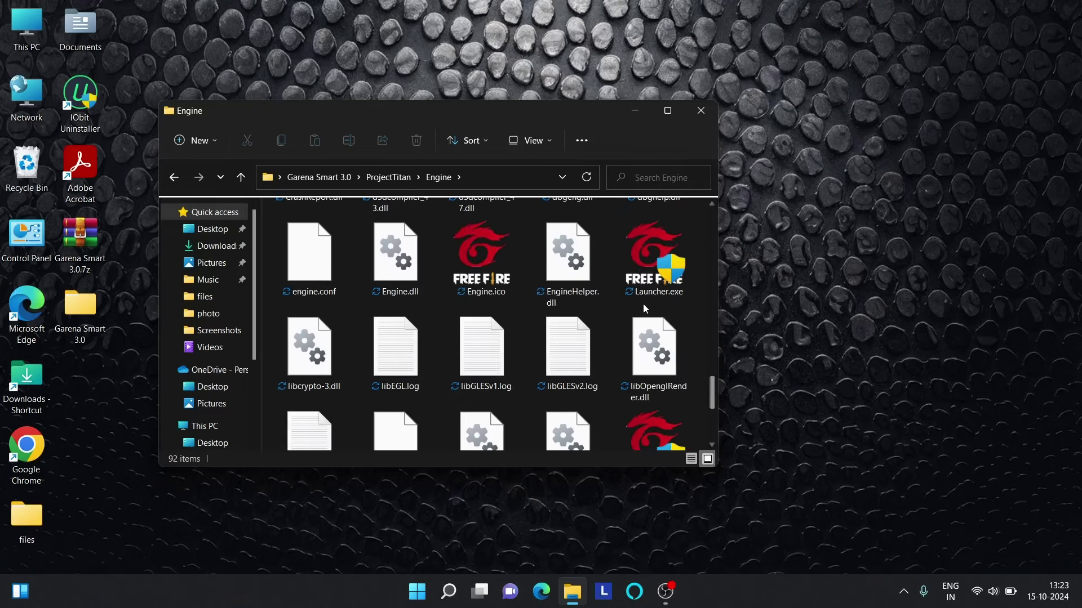
Step: Create a desktop shortcut for Launcher.exe, close the folder window and reposition the shortcut on the desktop
right_click(647, 235)
left_click(705, 510)
mouse_move(744, 518)
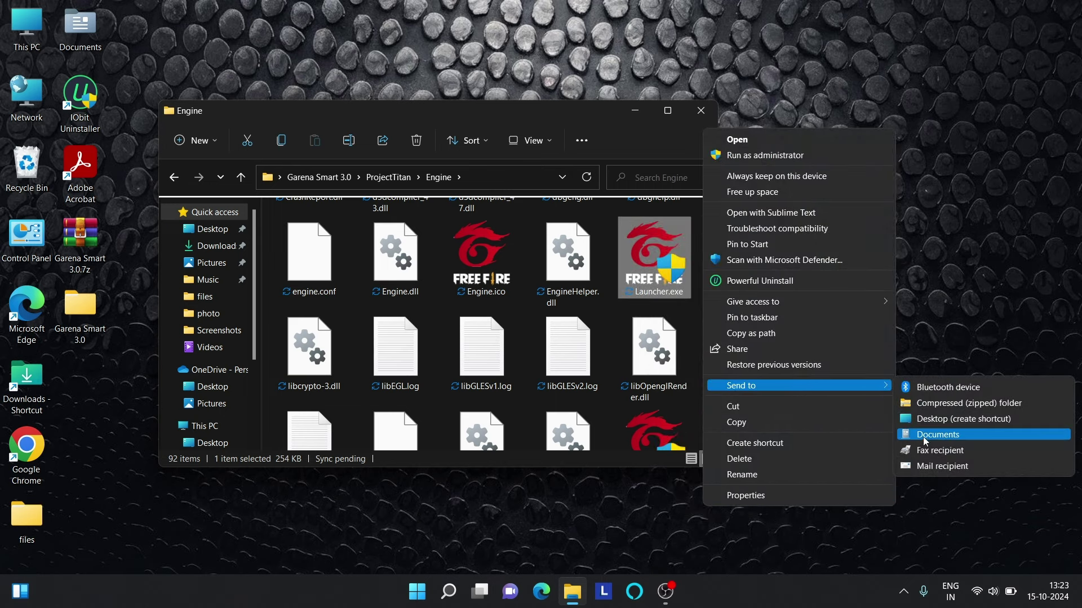
left_click(952, 412)
left_click(688, 117)
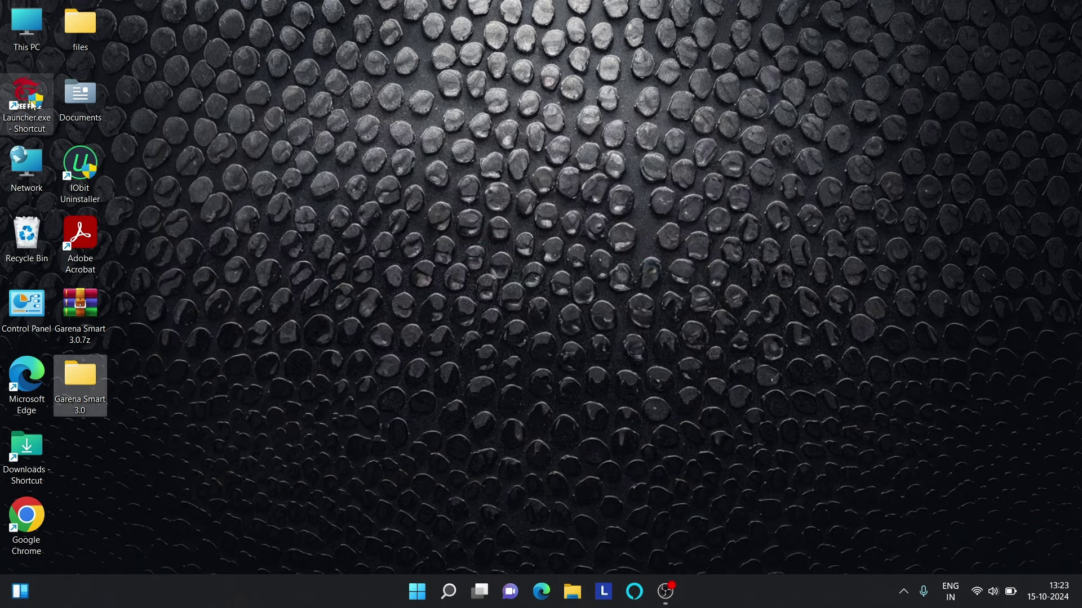
left_click_drag(27, 100, 387, 425)
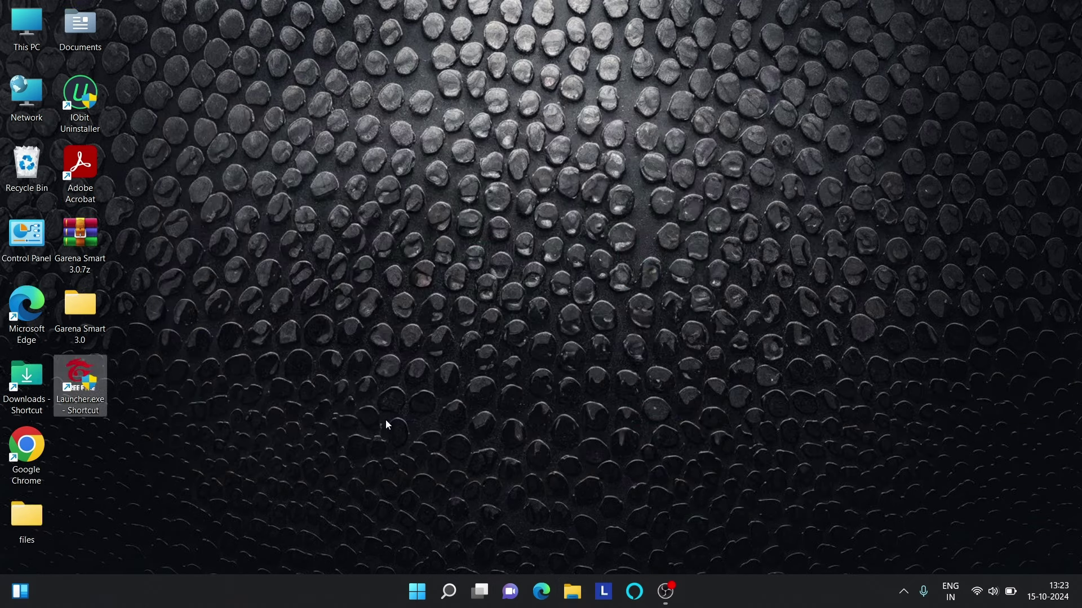
Step: Start the Garena Smart emulator from its desktop shortcut and display its advanced (Avançado) settings
double_click(71, 374)
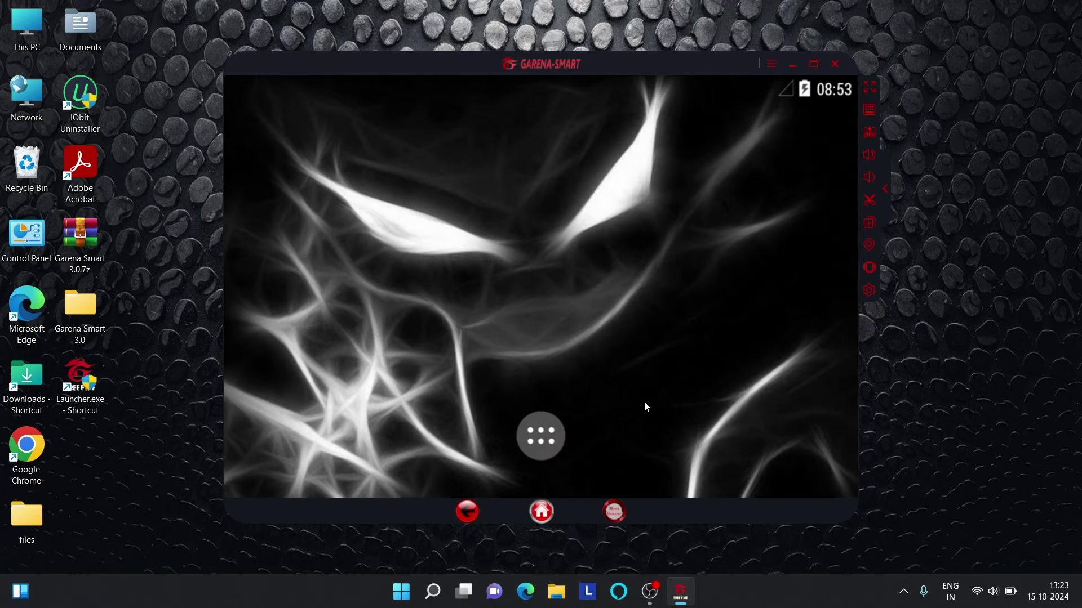
left_click(542, 435)
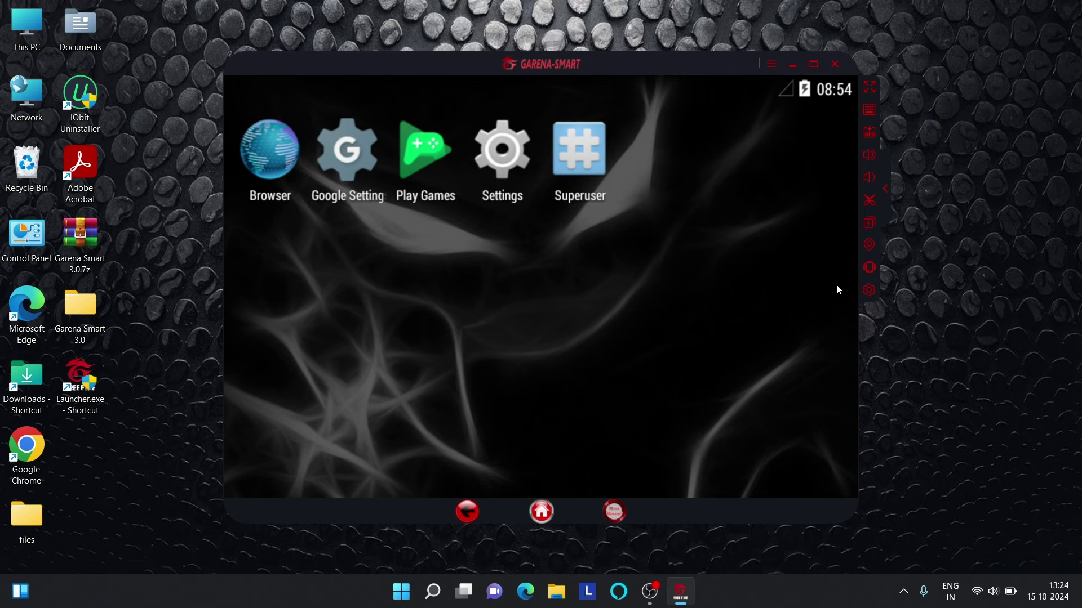
left_click(868, 293)
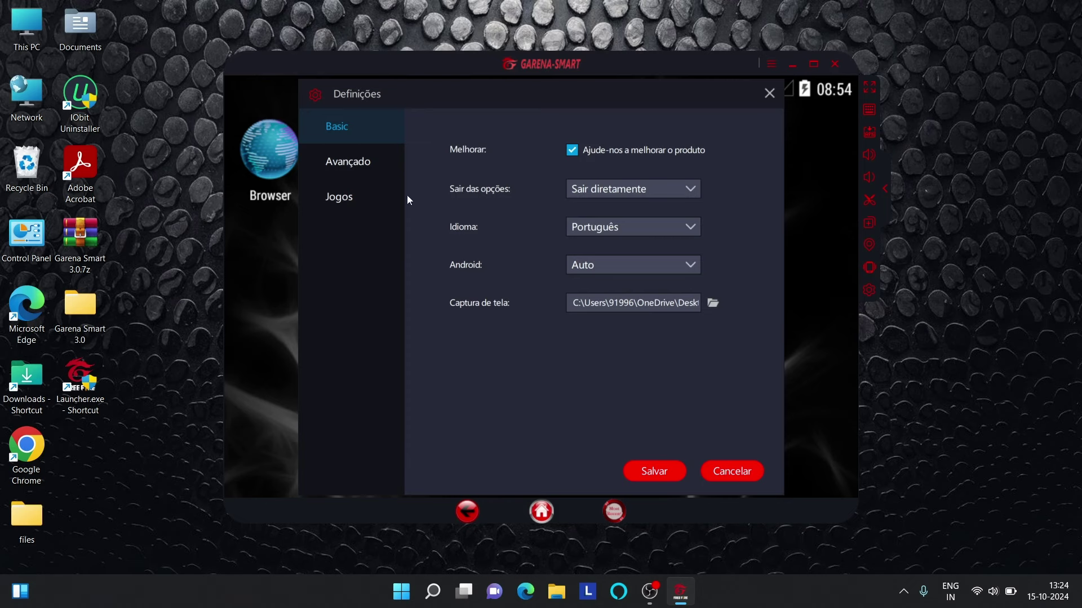
left_click(353, 169)
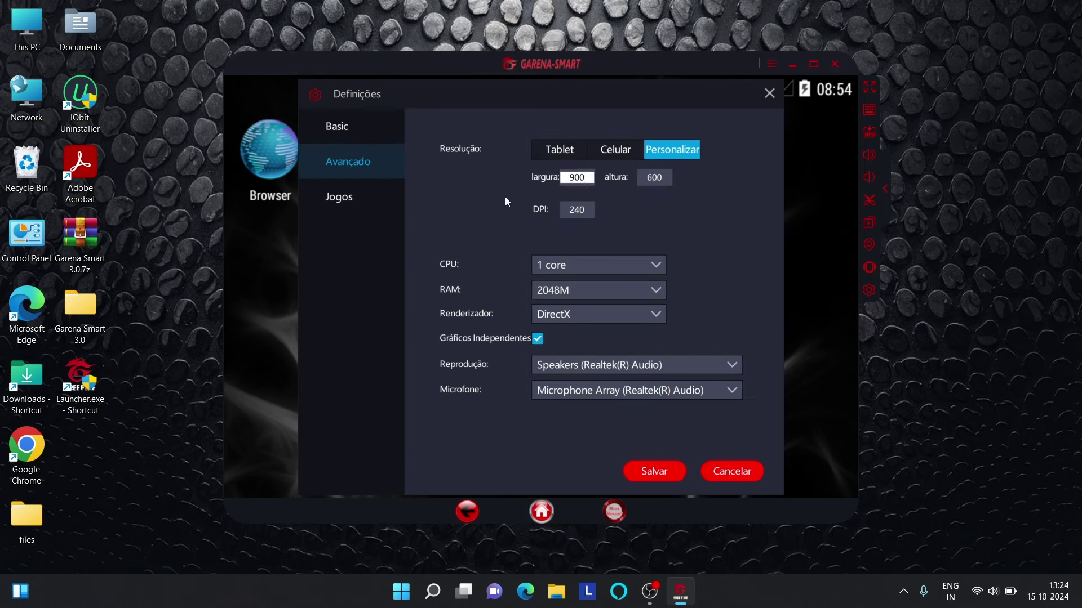
left_click(549, 149)
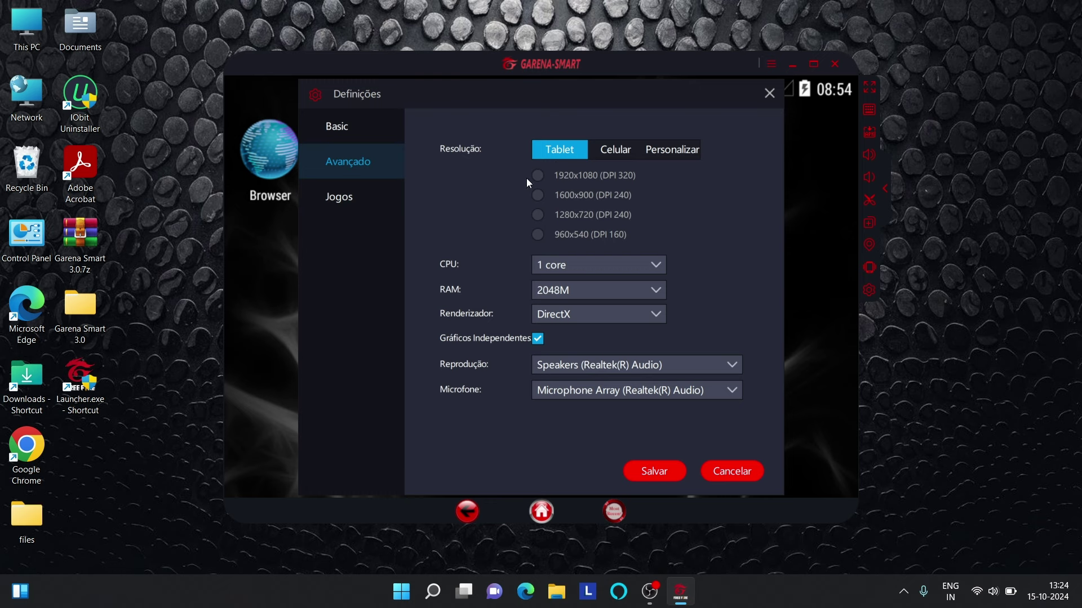
left_click(537, 215)
left_click(539, 235)
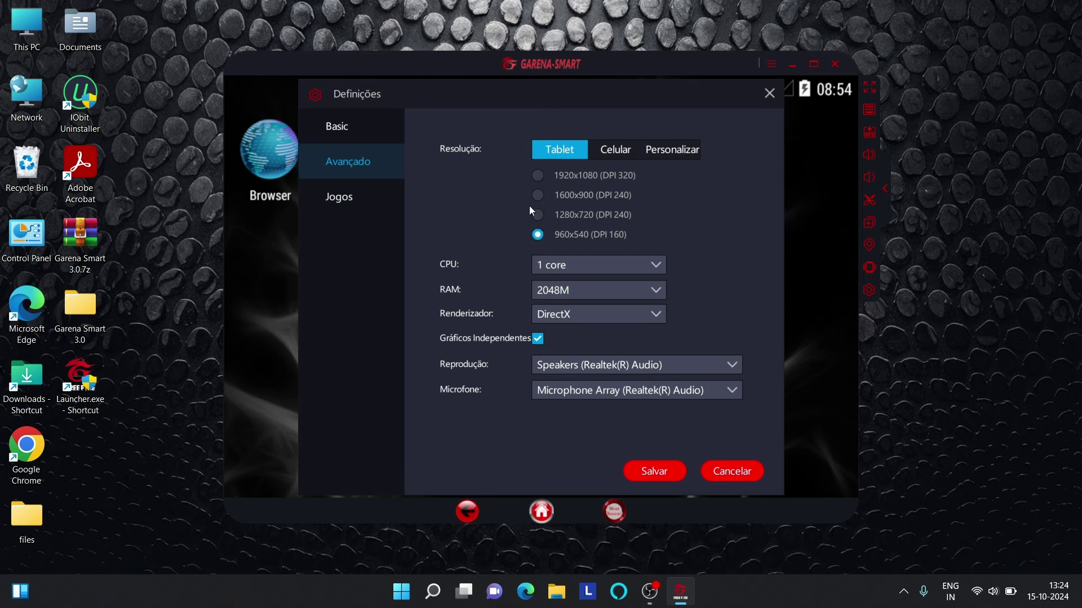
Step: Configure the emulator with the custom 900 × 600 resolution at 240 DPI, 1 CPU core and 2048M of RAM
left_click(665, 152)
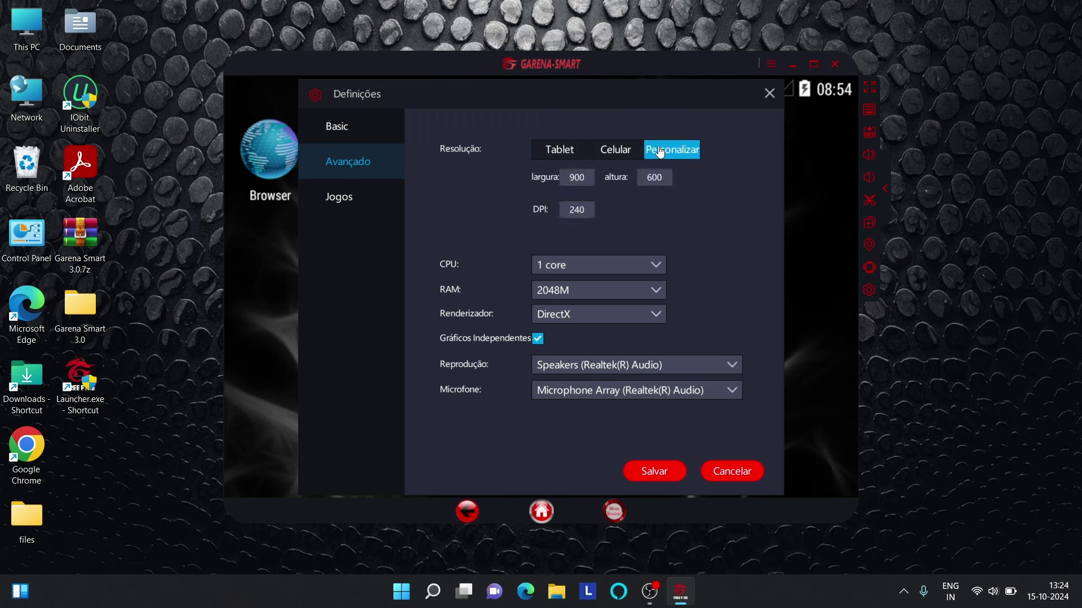
left_click(588, 178)
left_click_drag(587, 178, 565, 178)
left_click(712, 182)
left_click(588, 264)
left_click(576, 308)
left_click(577, 286)
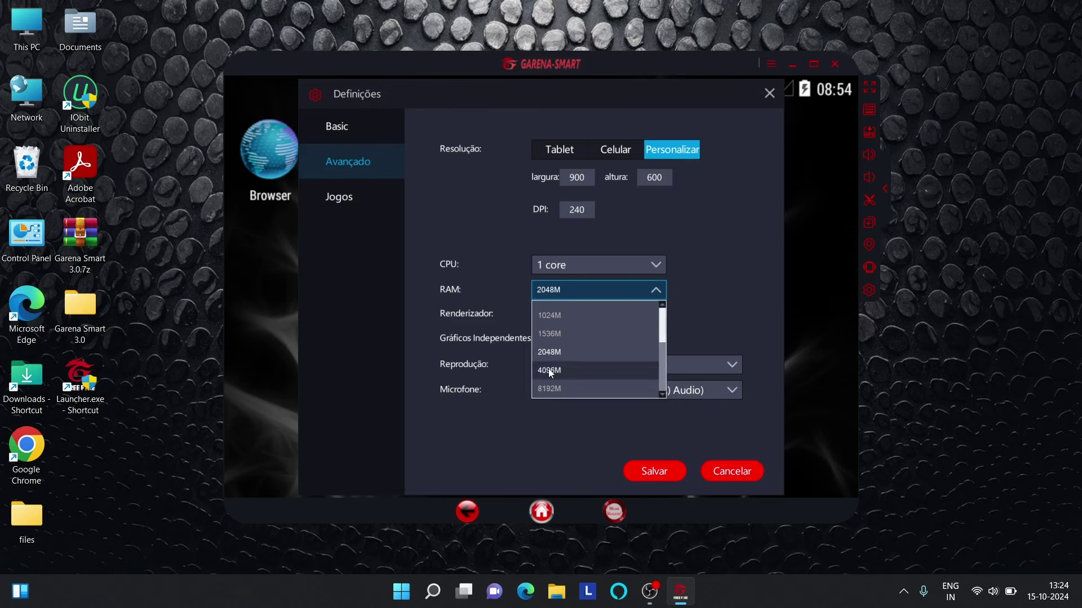
left_click(553, 352)
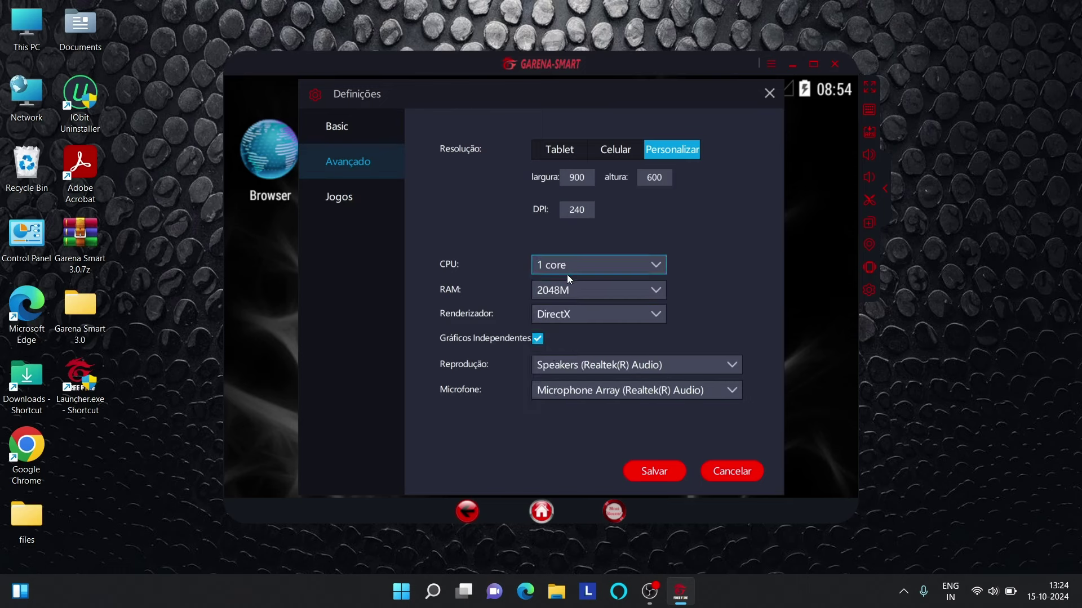
Step: Choose the emulator's renderer and save the advanced settings
left_click(597, 315)
left_click(571, 356)
left_click(653, 479)
left_click(588, 341)
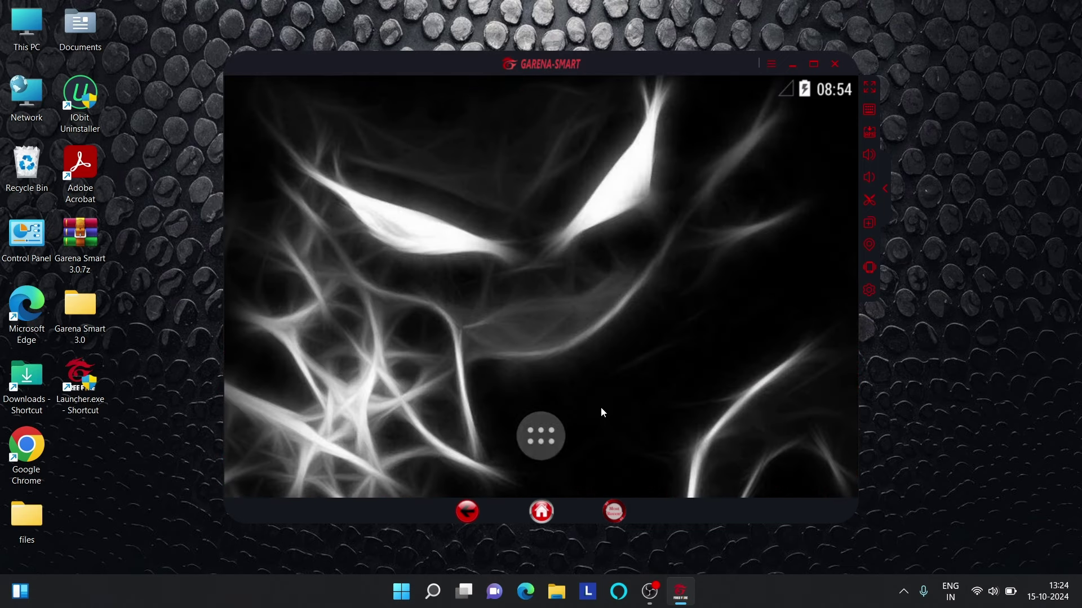
Step: Check the Android version under About phone in the emulator's Settings, view its version logo, and dismiss Settings from the recent apps
left_click(541, 436)
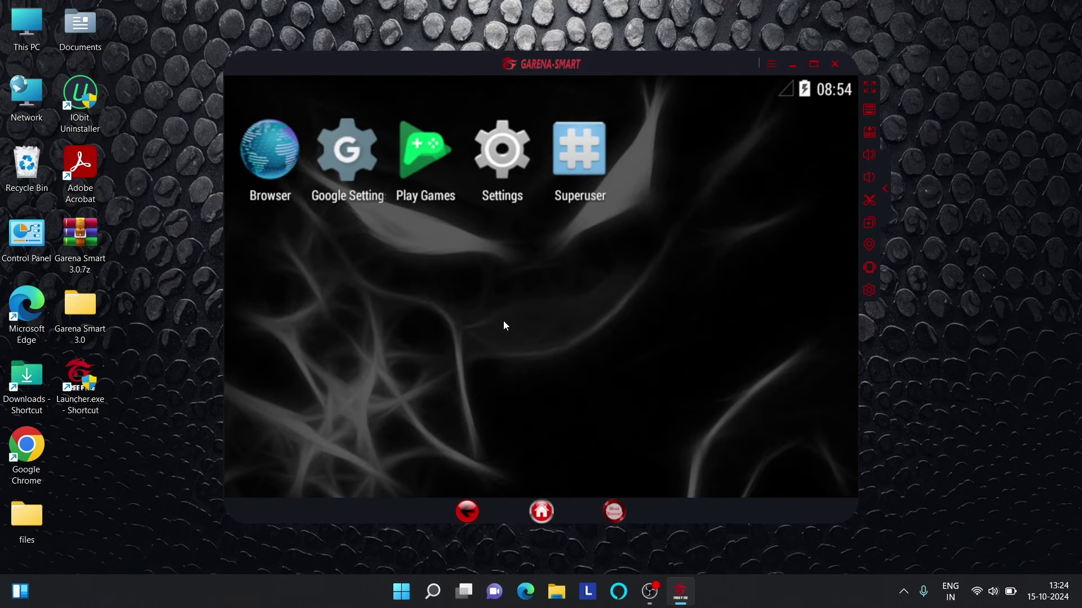
left_click(503, 151)
scroll(417, 454, "down", 10)
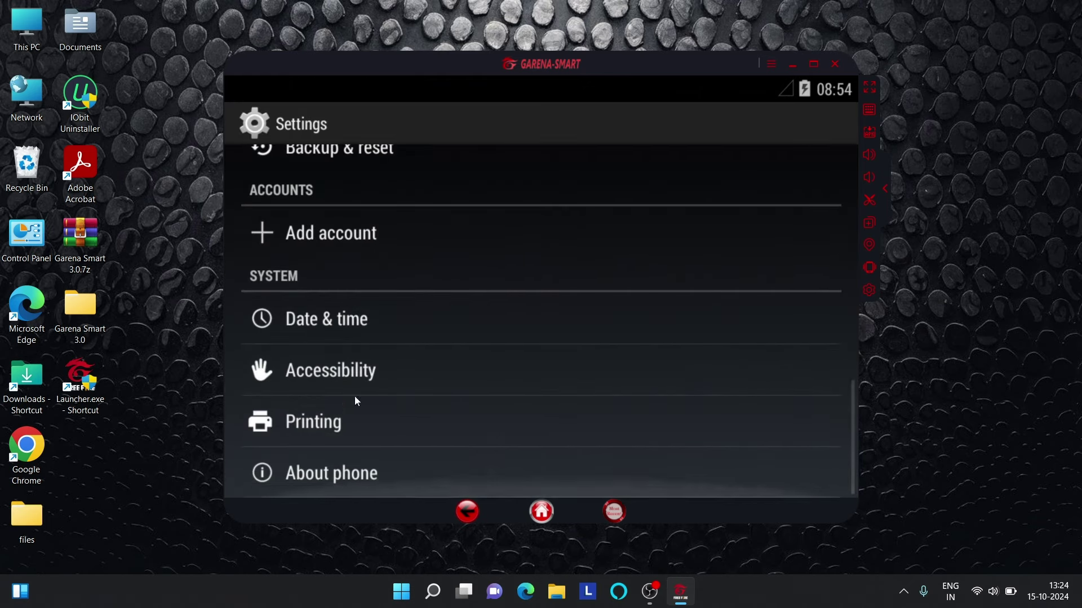
left_click(340, 473)
scroll(316, 368, "down", 3)
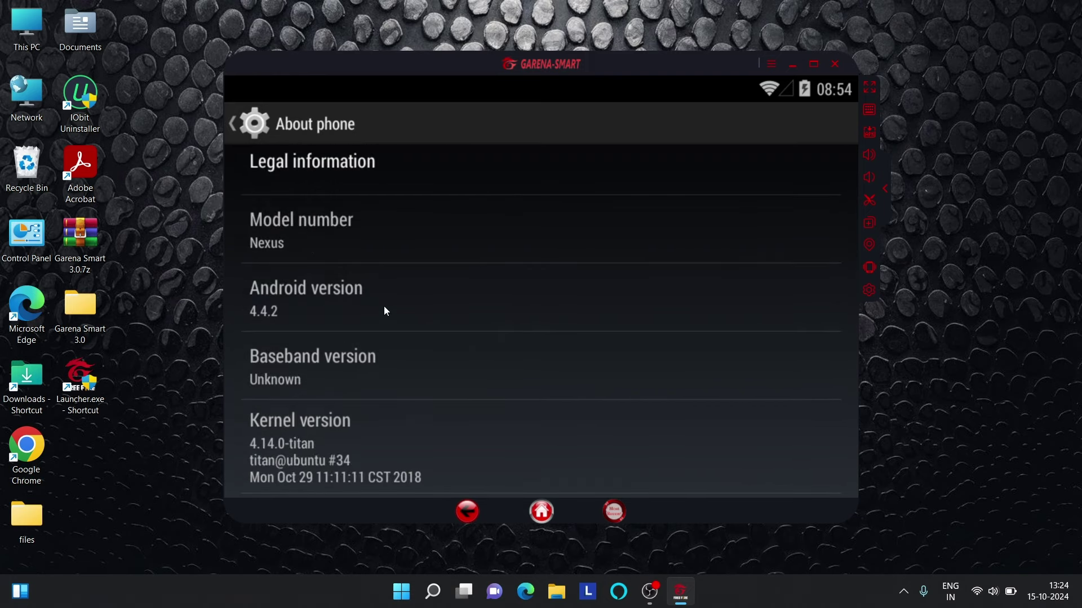
triple_click(384, 310)
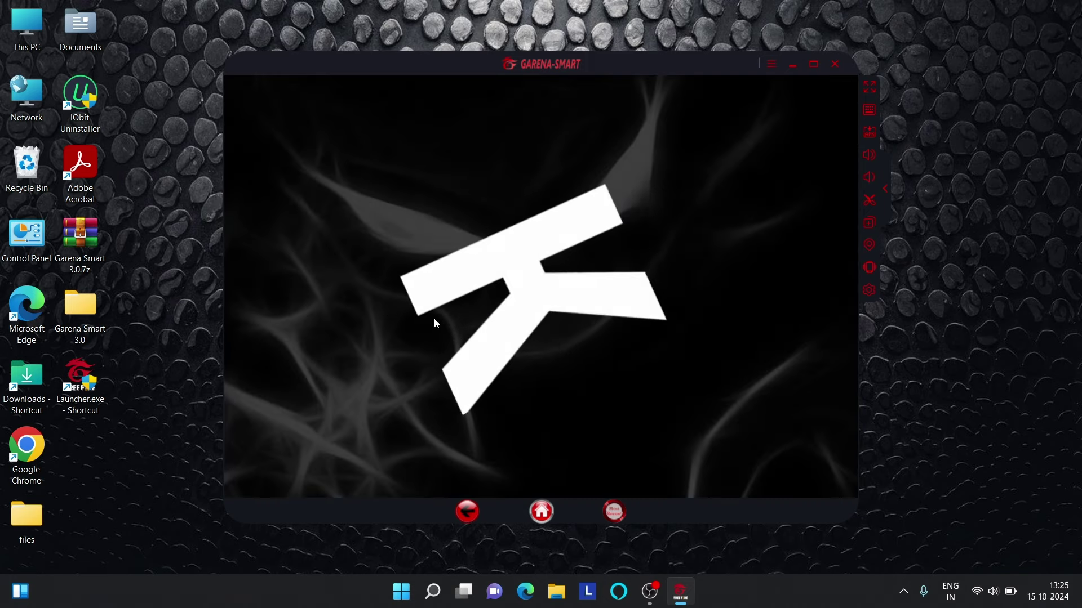
left_click(452, 330)
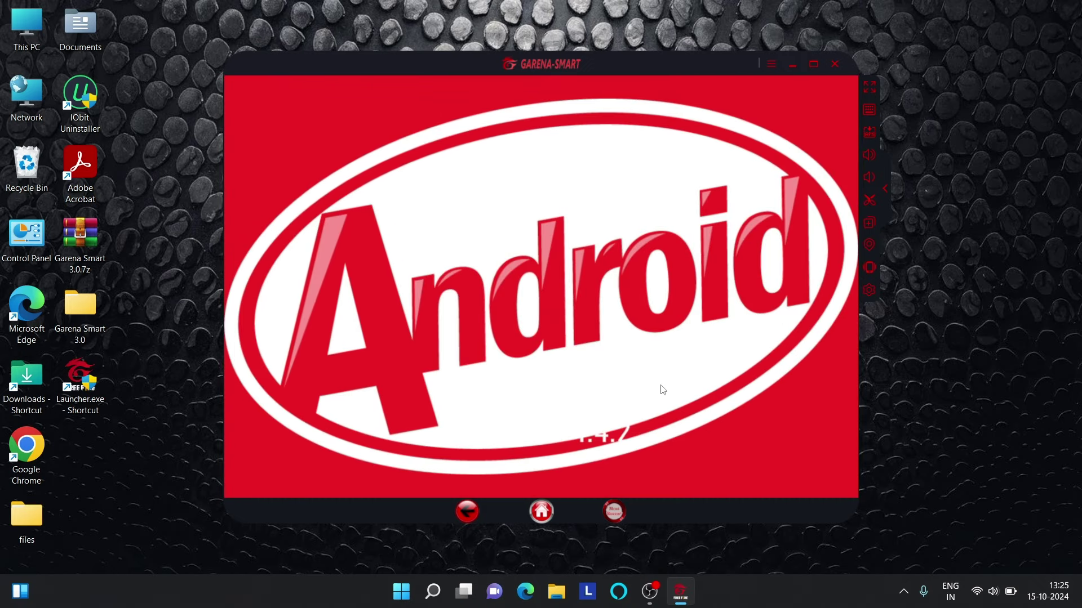
left_click(614, 511)
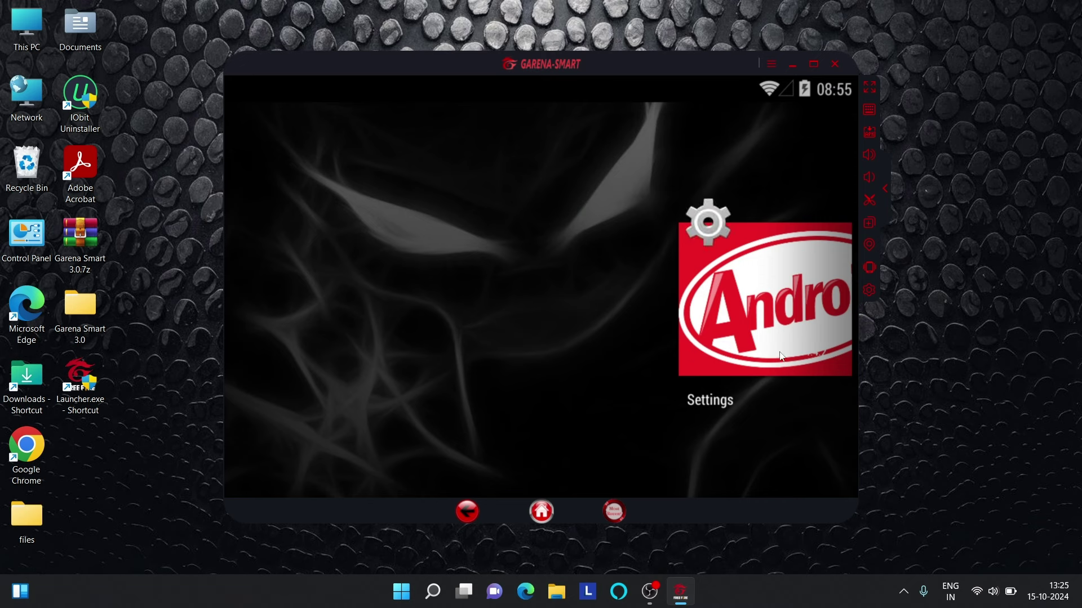
left_click_drag(781, 356, 509, 401)
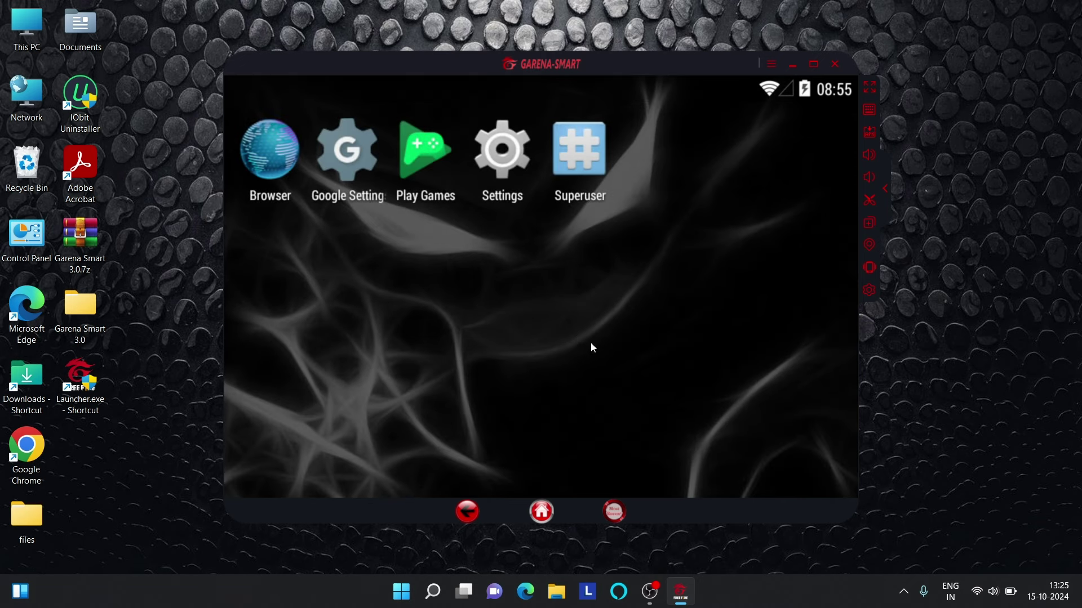
Step: Switch to File Explorer and open the Free Fire OB46 Apk folder inside Pictures
left_click(556, 591)
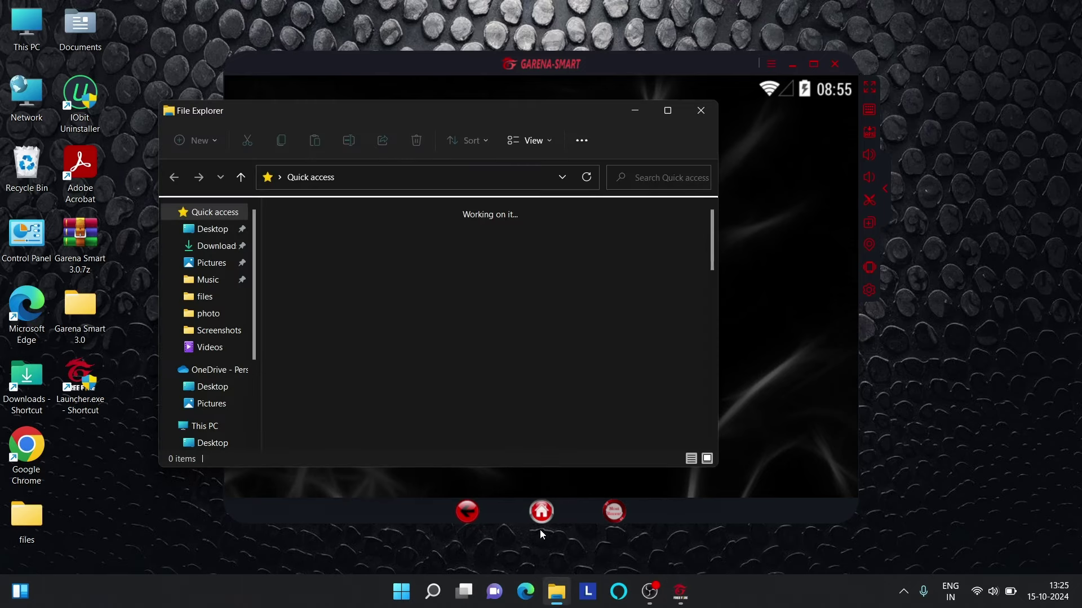
left_click(211, 262)
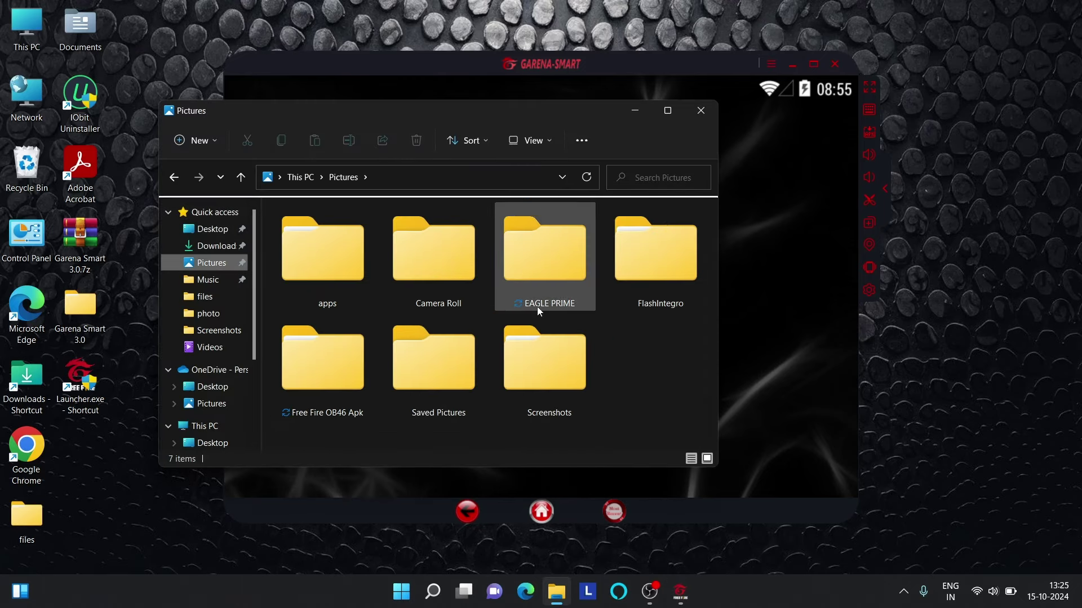
double_click(298, 378)
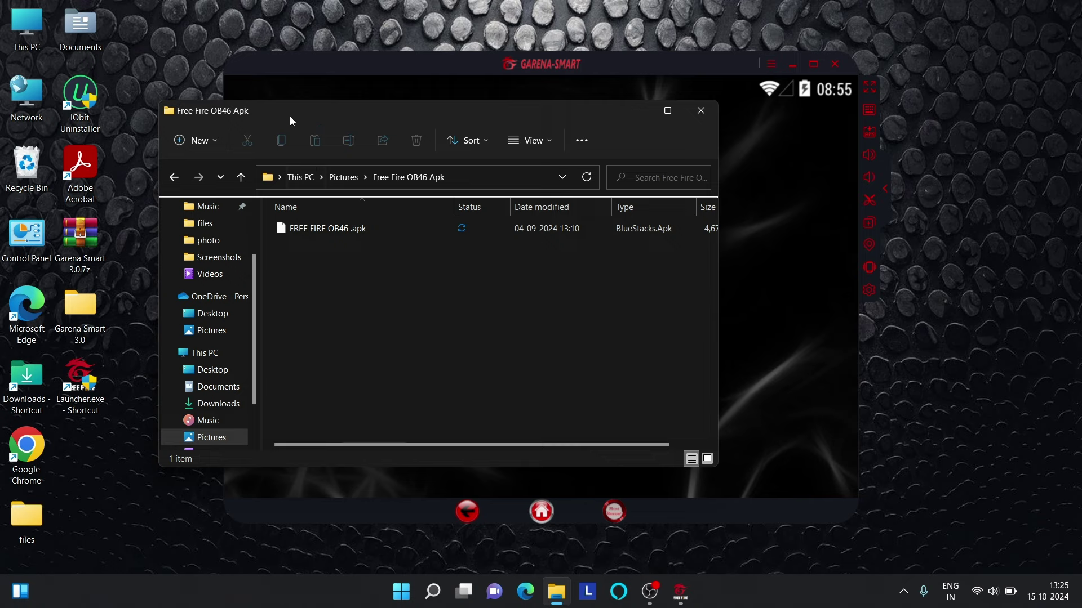
Step: Install FREE FIRE OB46 .apk by dropping it onto the emulator's home screen, and minimize the File Explorer window
left_click_drag(289, 116, 718, 148)
left_click(734, 263)
left_click_drag(787, 265, 389, 288)
left_click_drag(938, 146, 801, 142)
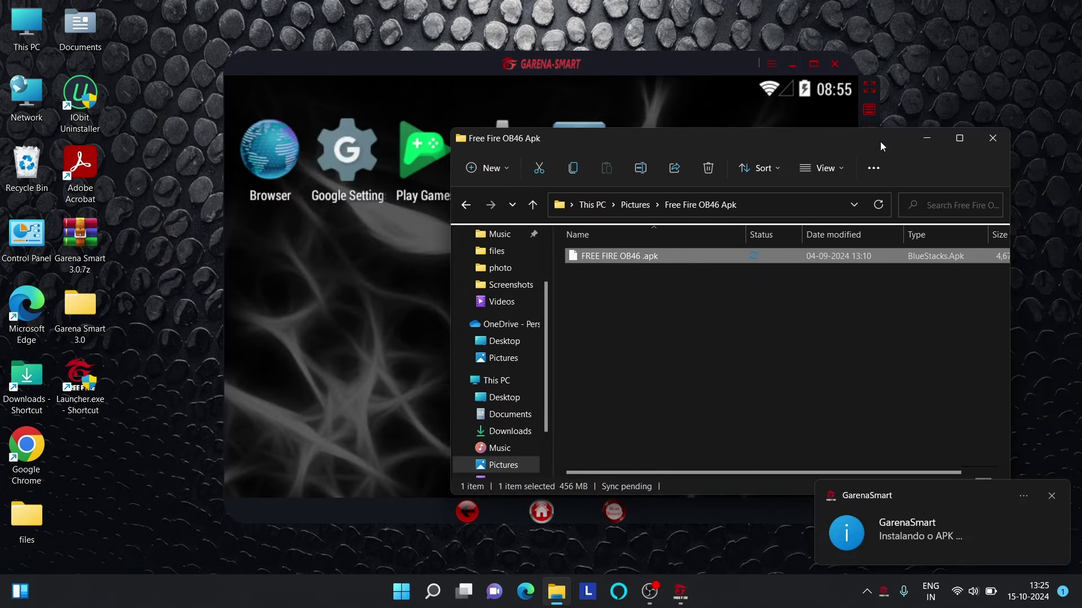
left_click(924, 138)
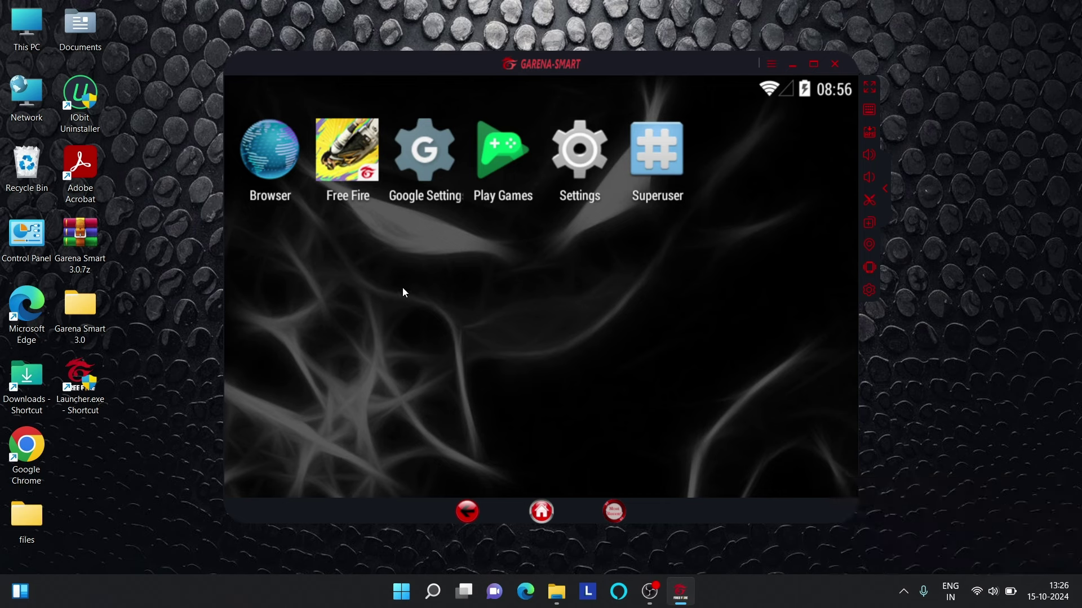
Step: Launch Free Fire in the emulator and accept the Terms of Service and Privacy Policy confirmation
left_click(349, 148)
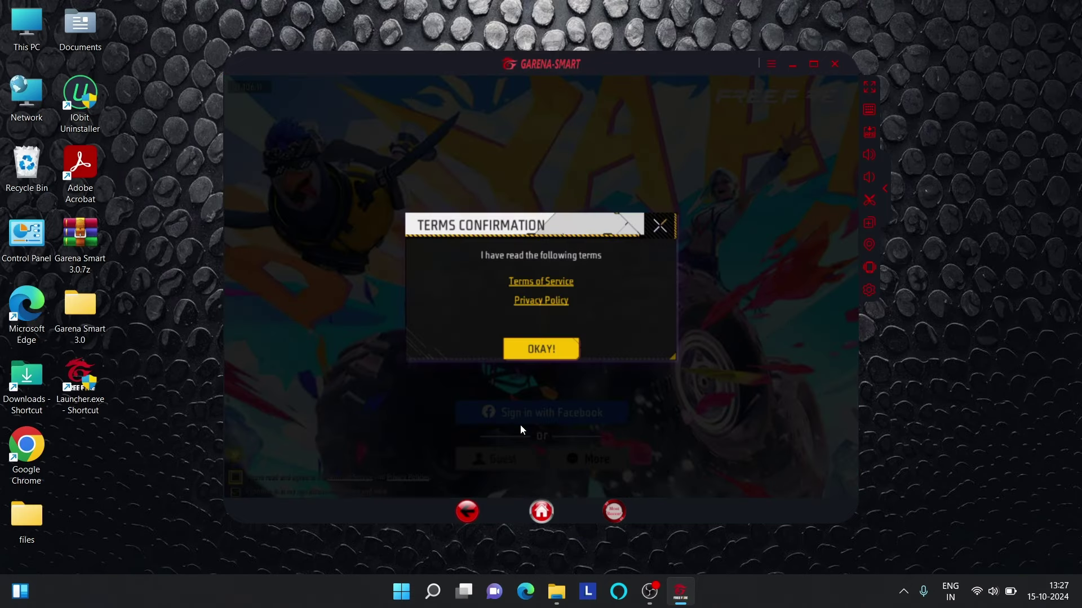
left_click(557, 346)
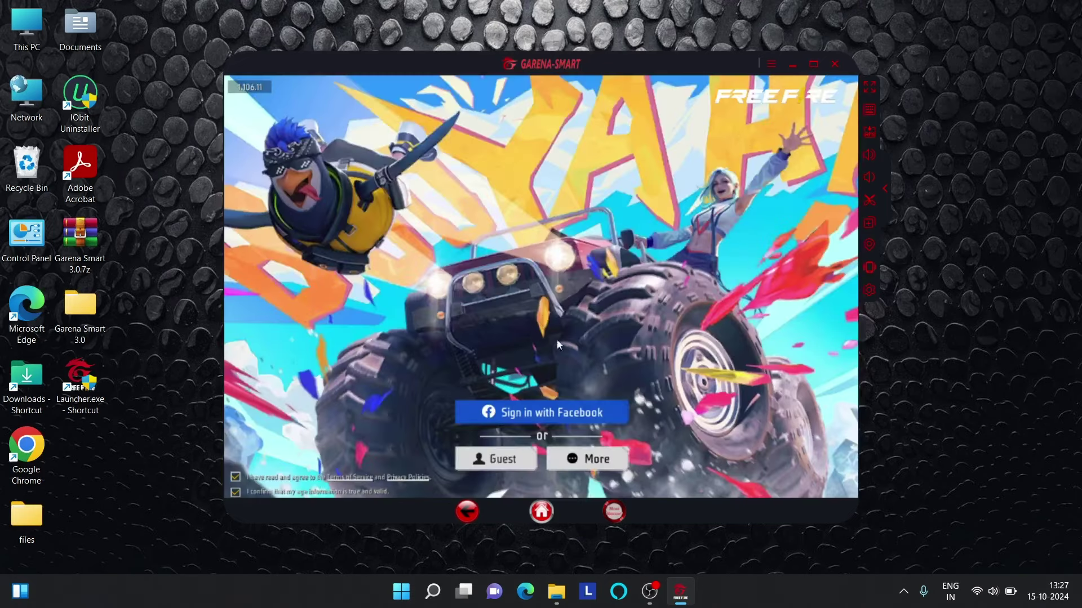
Step: View the additional sign-in options on the Free Fire login screen and choose to sign in with Facebook
left_click(597, 458)
left_click(711, 192)
left_click(542, 412)
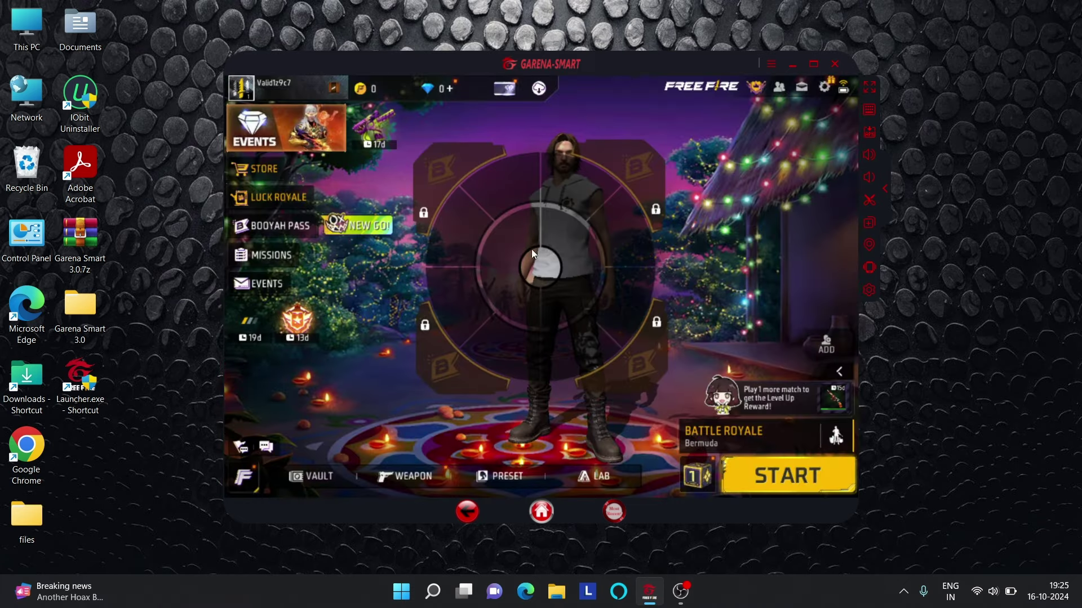
Step: Close the emote wheel over the lobby character, bring it up again and dismiss it
left_click(770, 210)
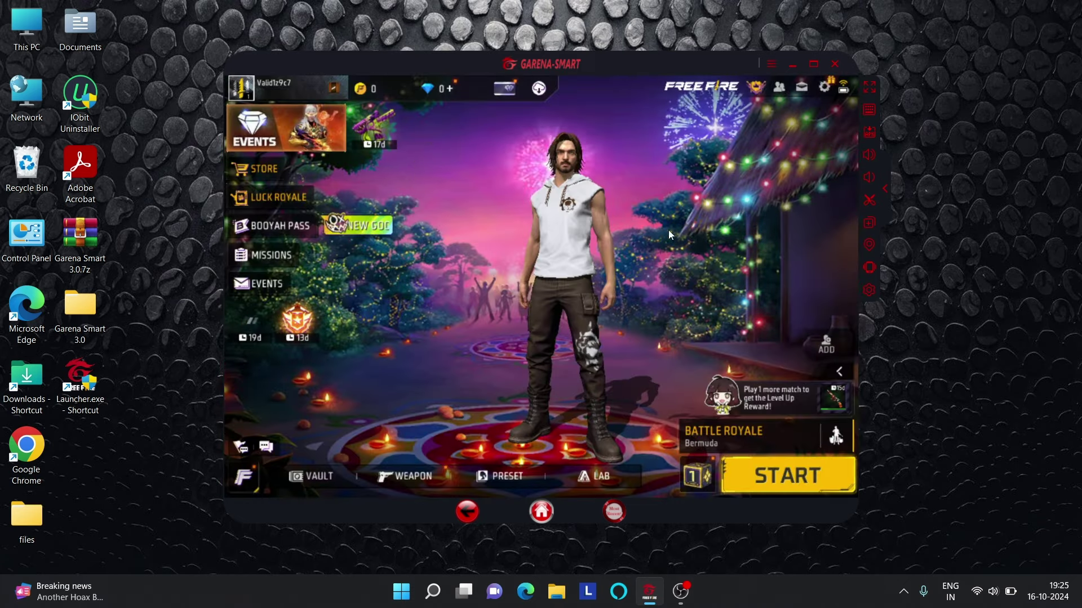
left_click(563, 240)
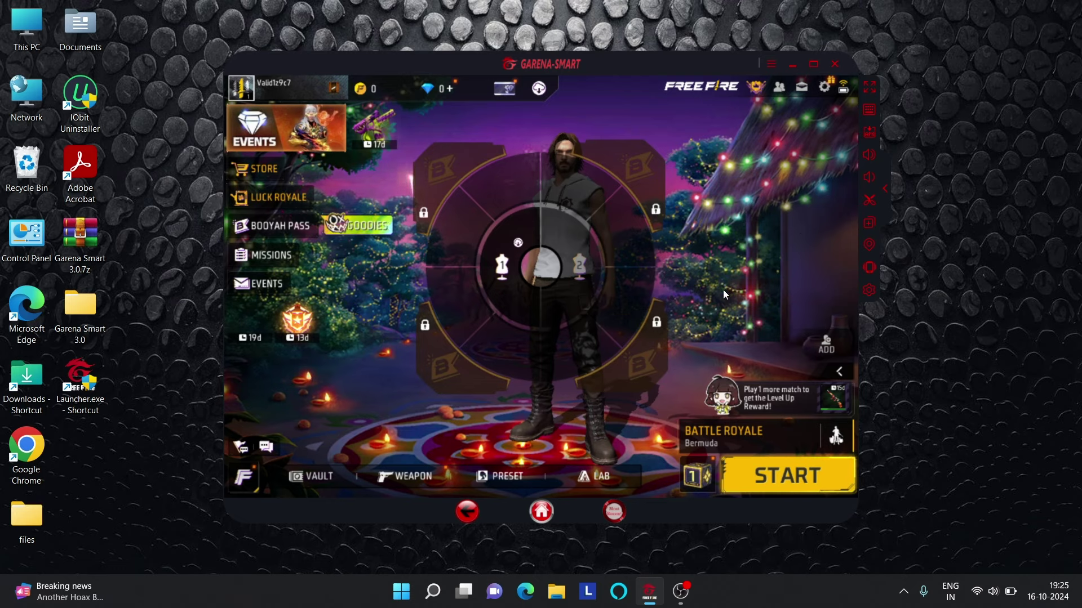
left_click(738, 268)
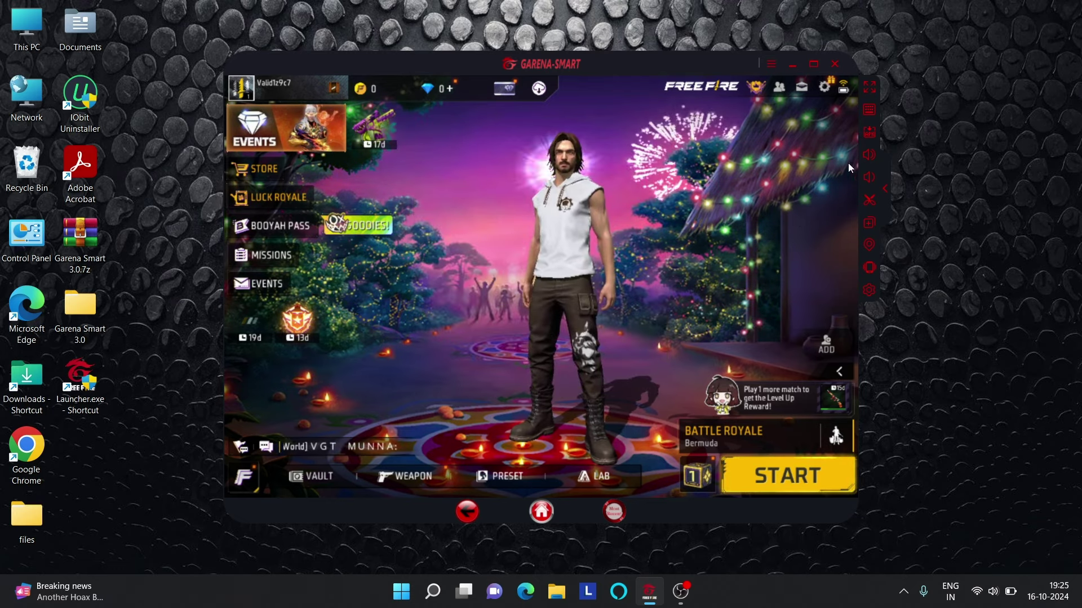
Step: Display the emulator's keyboard mapping over the Free Fire lobby and save the layout in Normal Mode
left_click(870, 111)
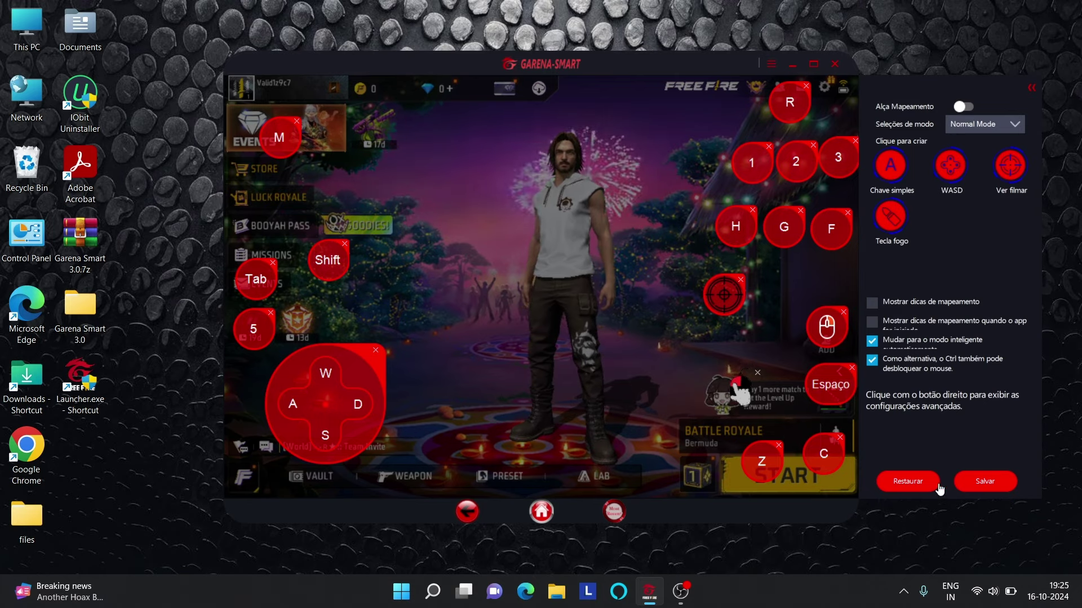
left_click(980, 480)
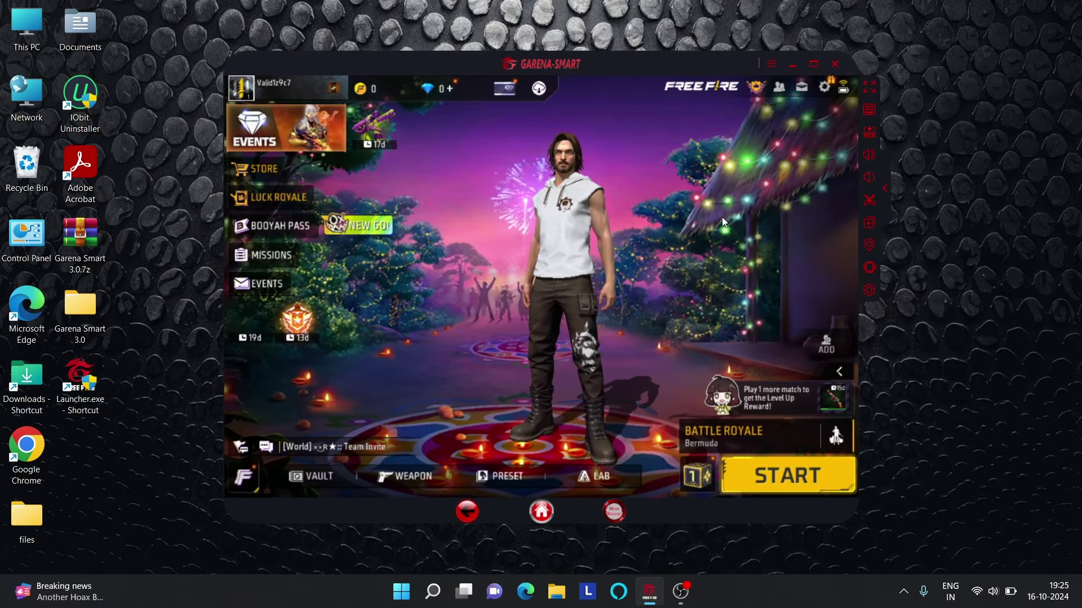
Step: Open the Battle Royale mode and test the controls in a match by running forward and equipping the second weapon
left_click(706, 435)
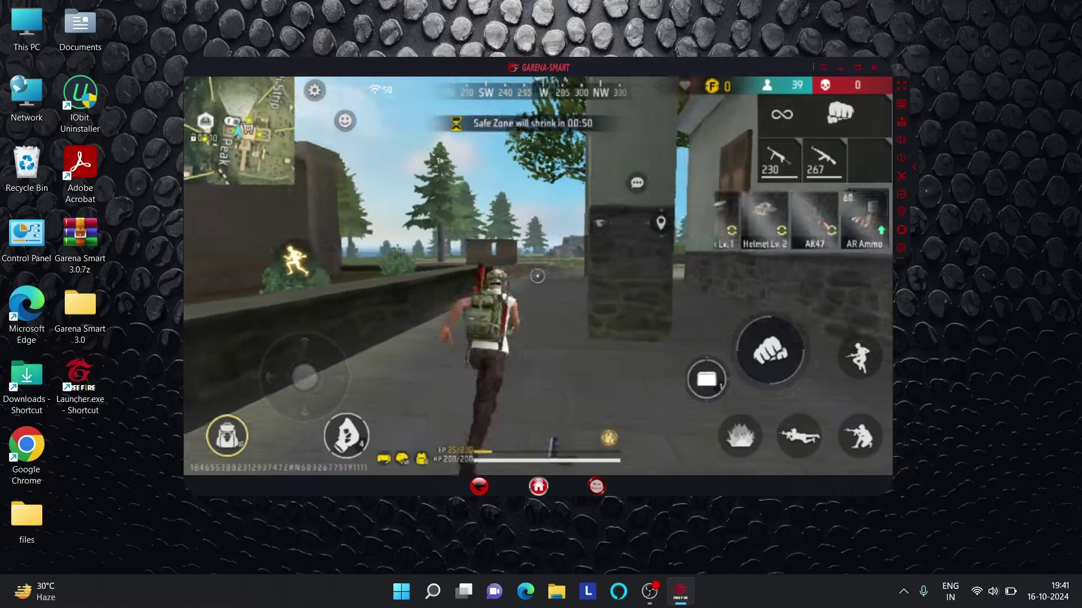
key("w")
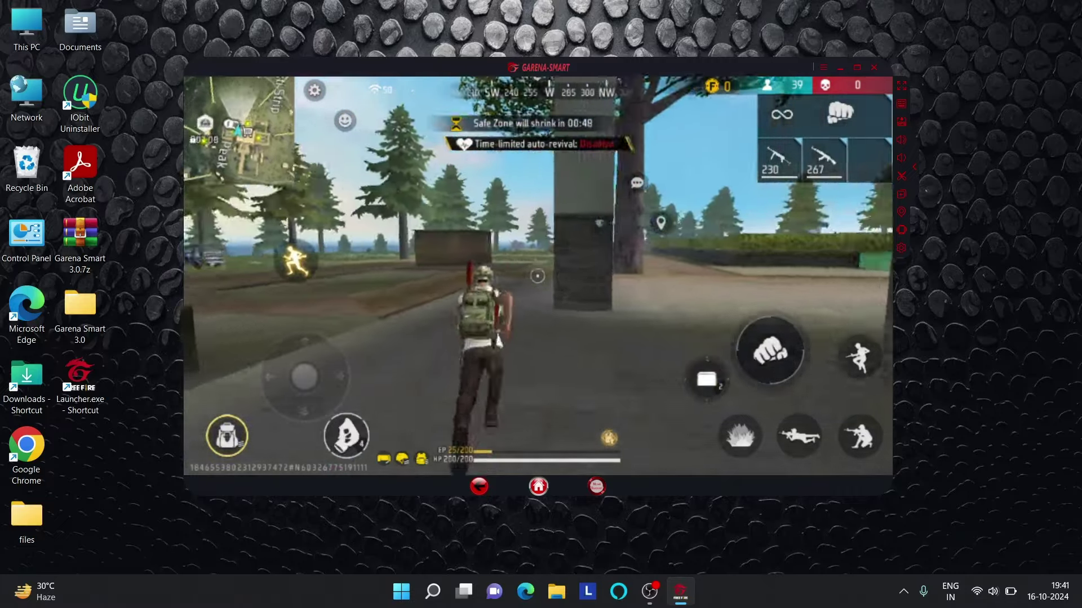
key("w")
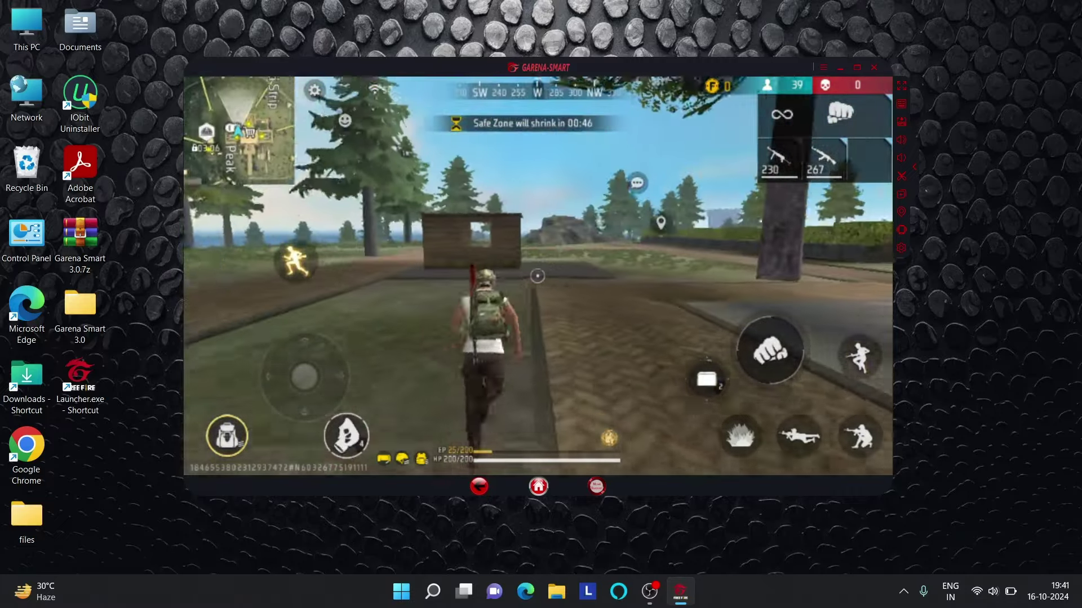
key("w")
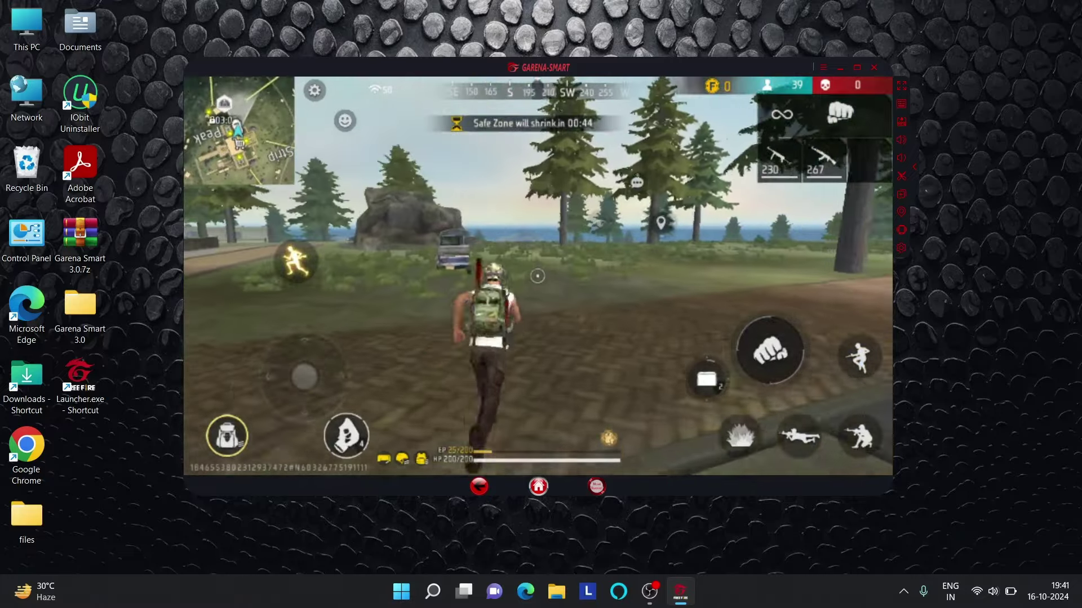
key("w")
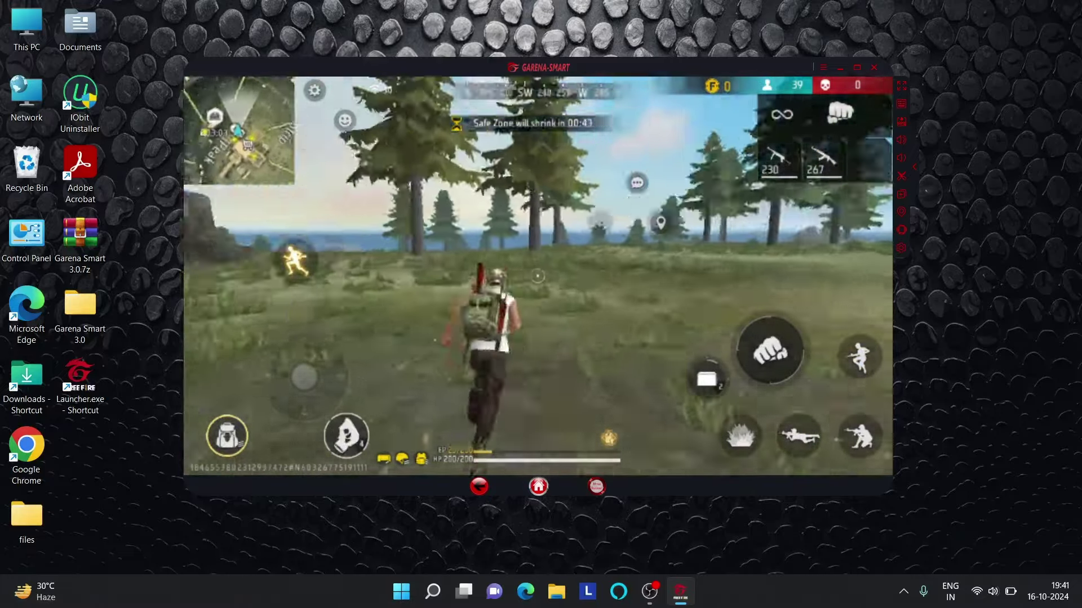
key("w")
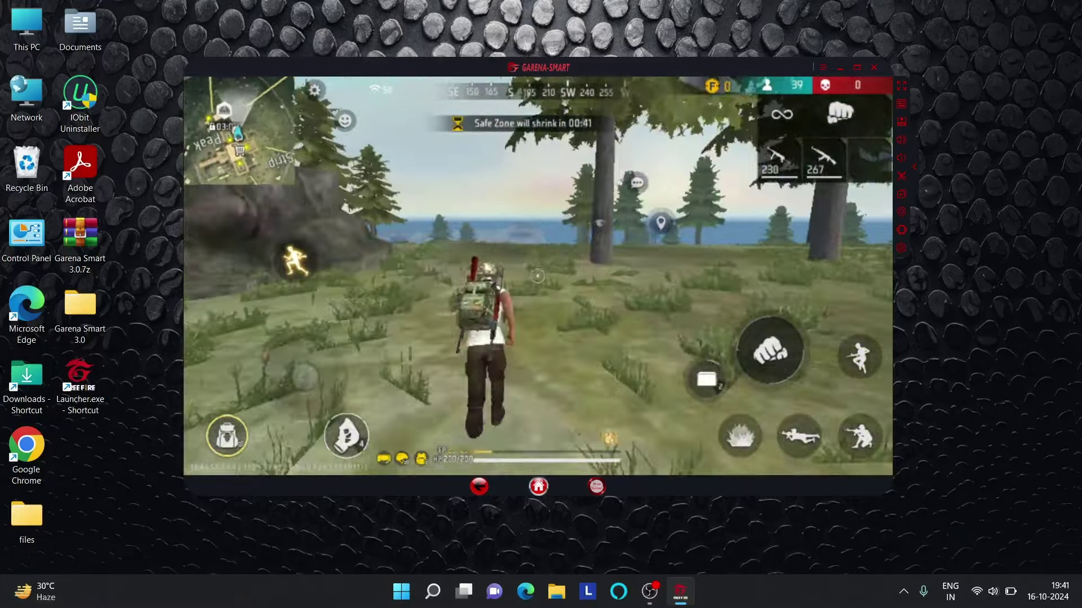
key("w")
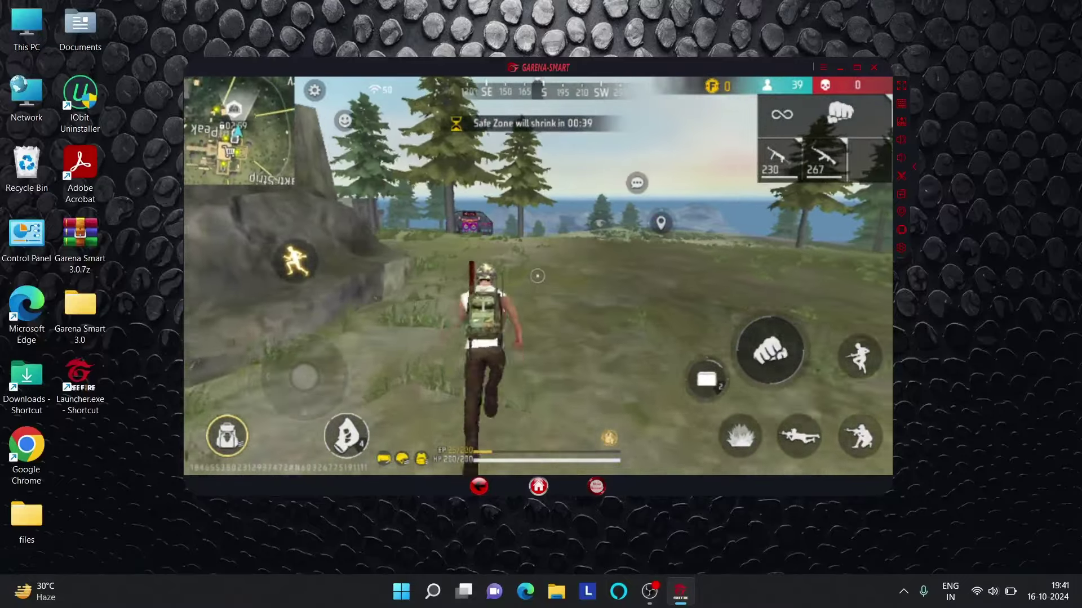
key("w")
key("2")
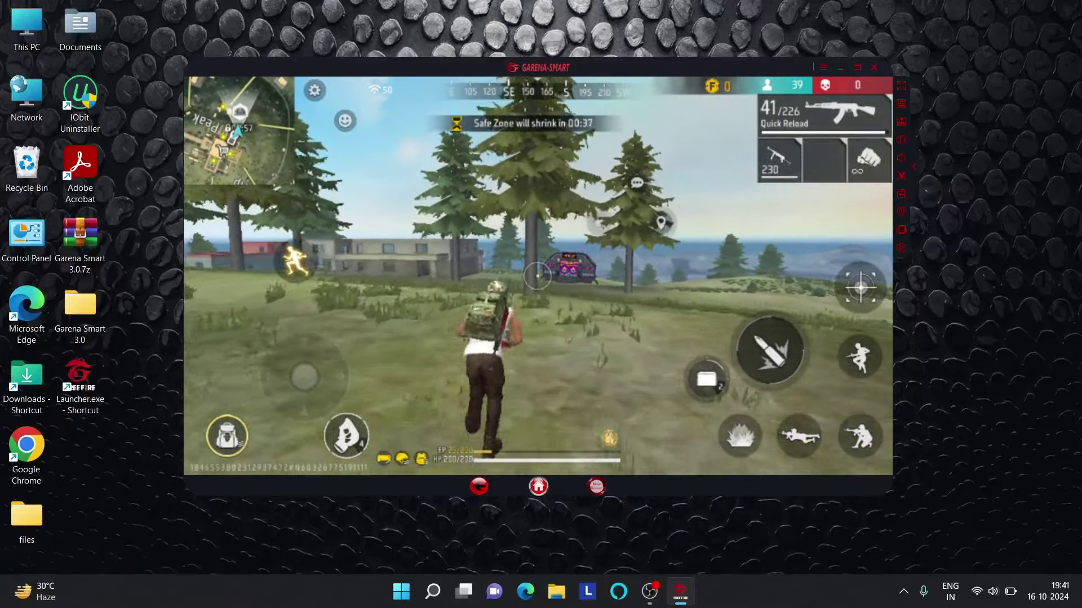